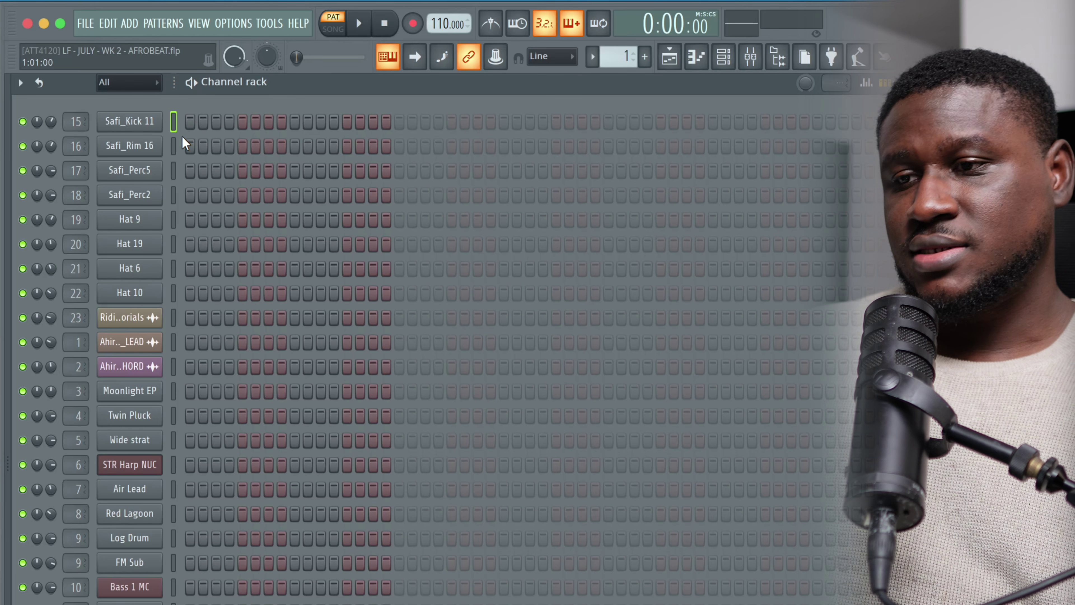
- Sequence Safi_Kick 11 on steps 1, 5, 8, 21 and 24 of Pattern 1 and play it back
key("space")
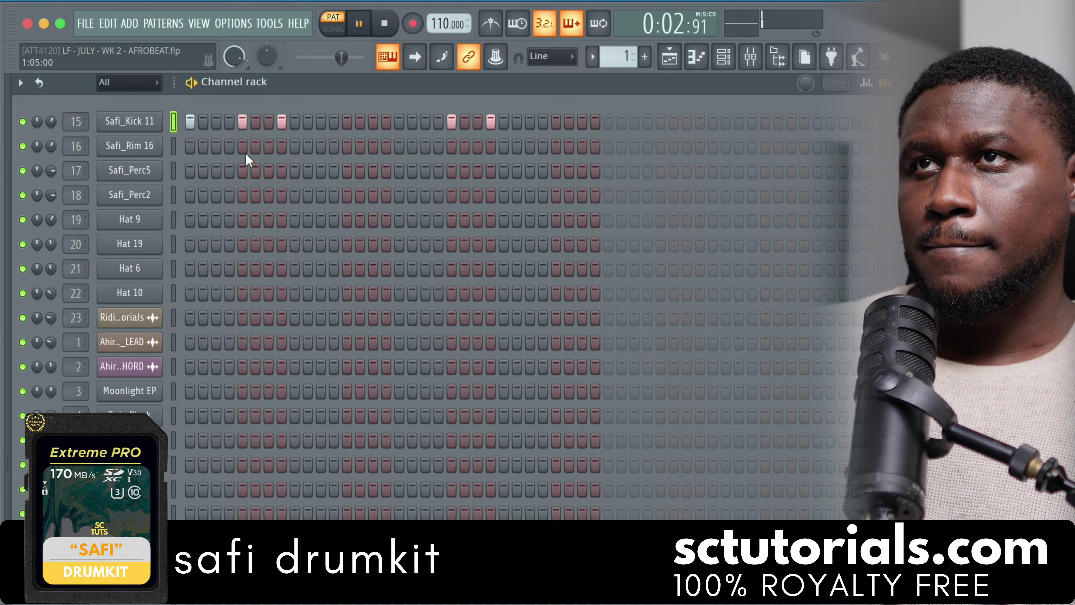
key("space")
- Sequence Safi_Rim 16 on steps 1, 5, 8, 11, 14, 17, 21, 24, 27 and 30, and play it with the kick
left_click(180, 143)
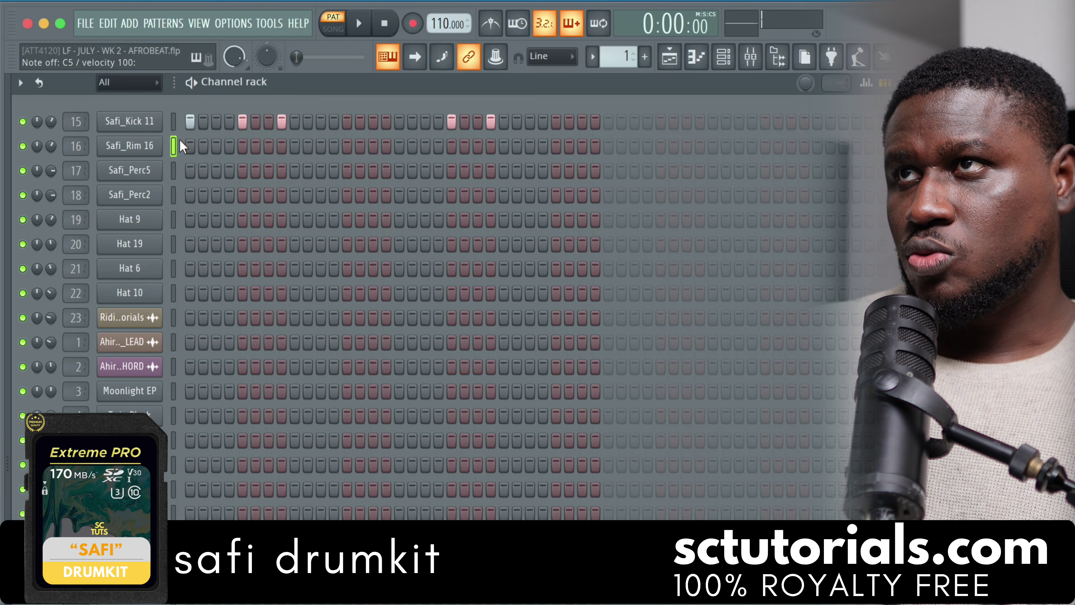
key("ctrl+v")
key("space")
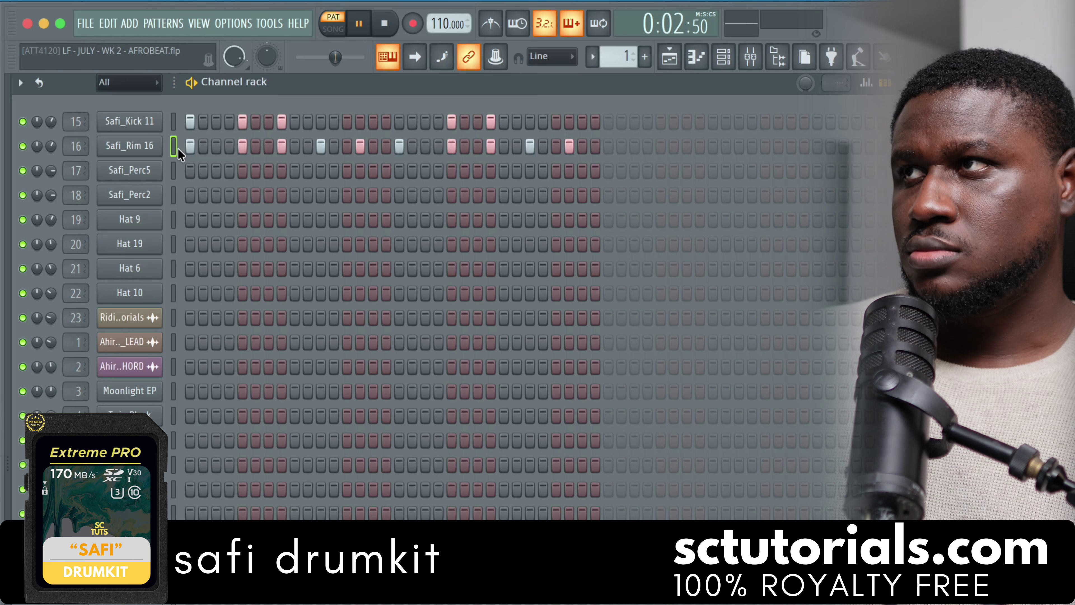
key("space")
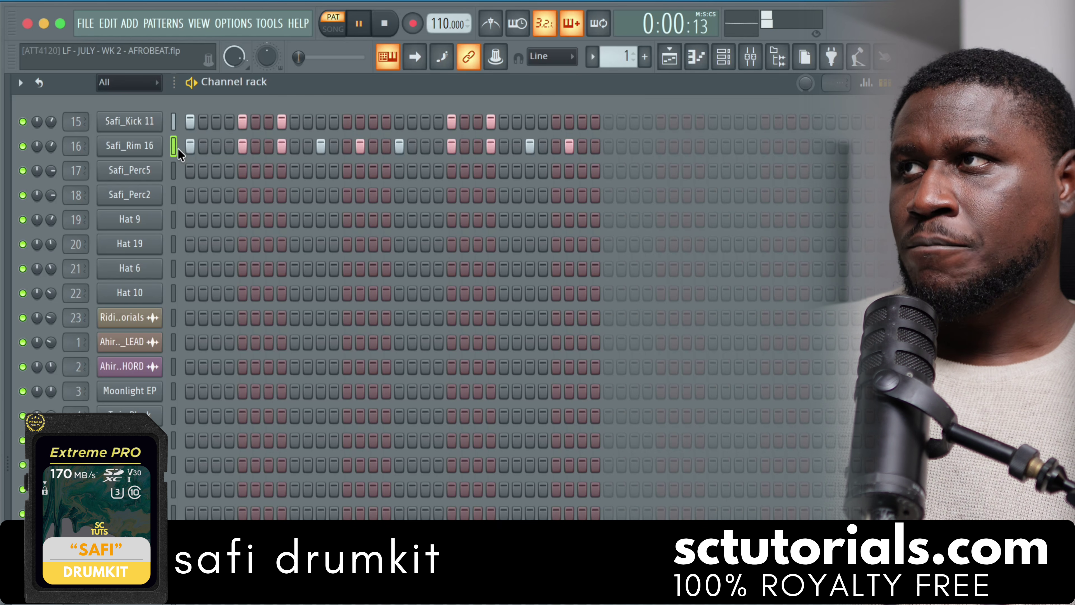
- Add Safi_Perc5 on step 19 and Safi_Perc2 on step 31, and fill in the Hat 9, Hat 19, Hat 6 and Hat 10 patterns
left_click(174, 201)
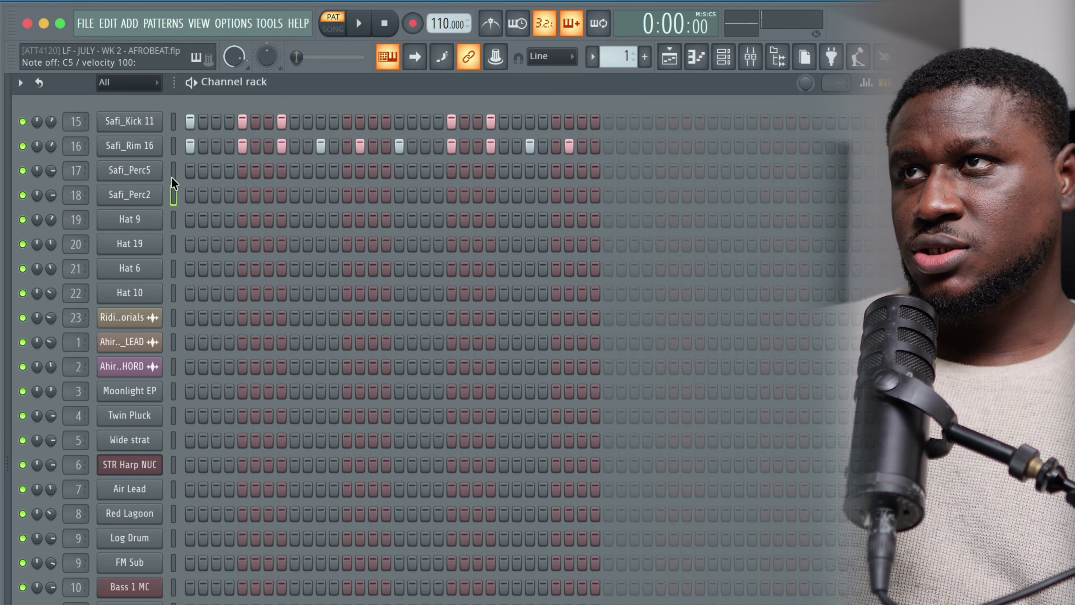
left_click(173, 224)
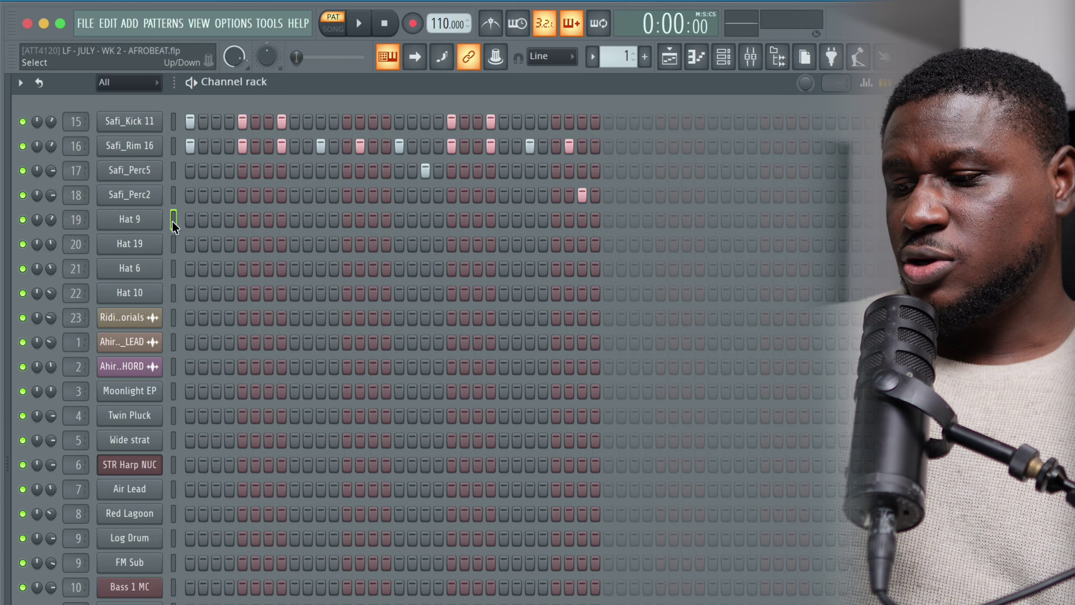
key("z")
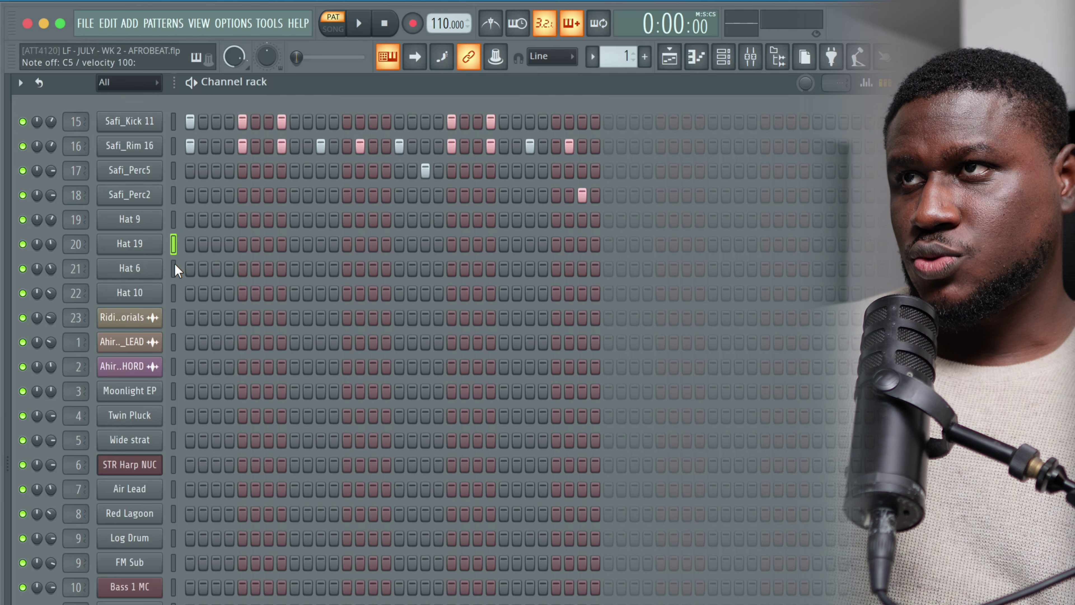
left_click(174, 259)
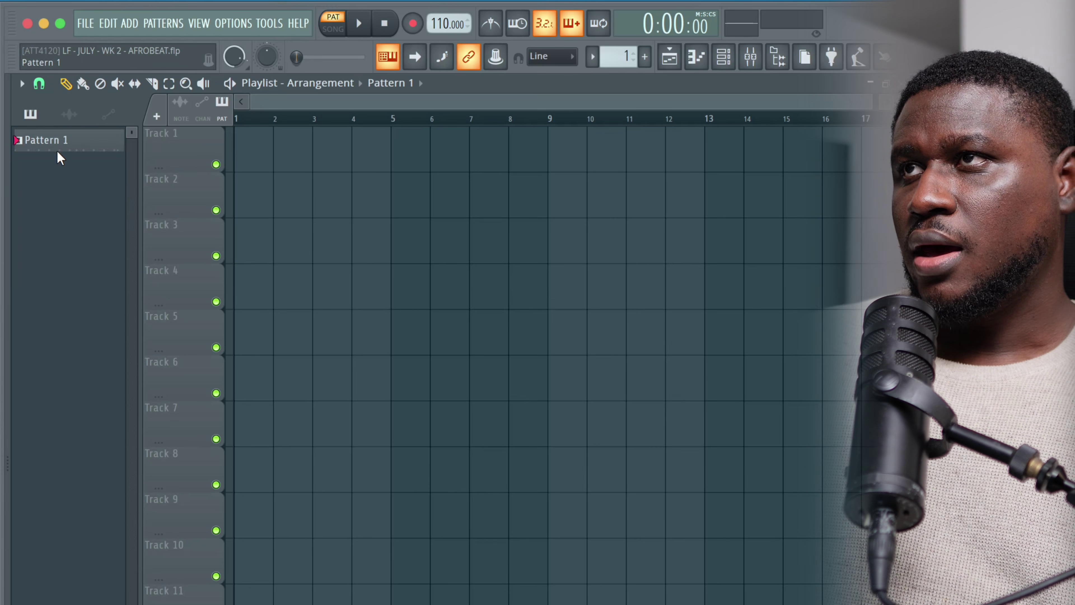
- Place Pattern 1 twice in a row on Track 1 from bar 1 and the Ridim Tops 13 sctutorials loop on Track 2
left_click_drag(57, 151, 257, 158)
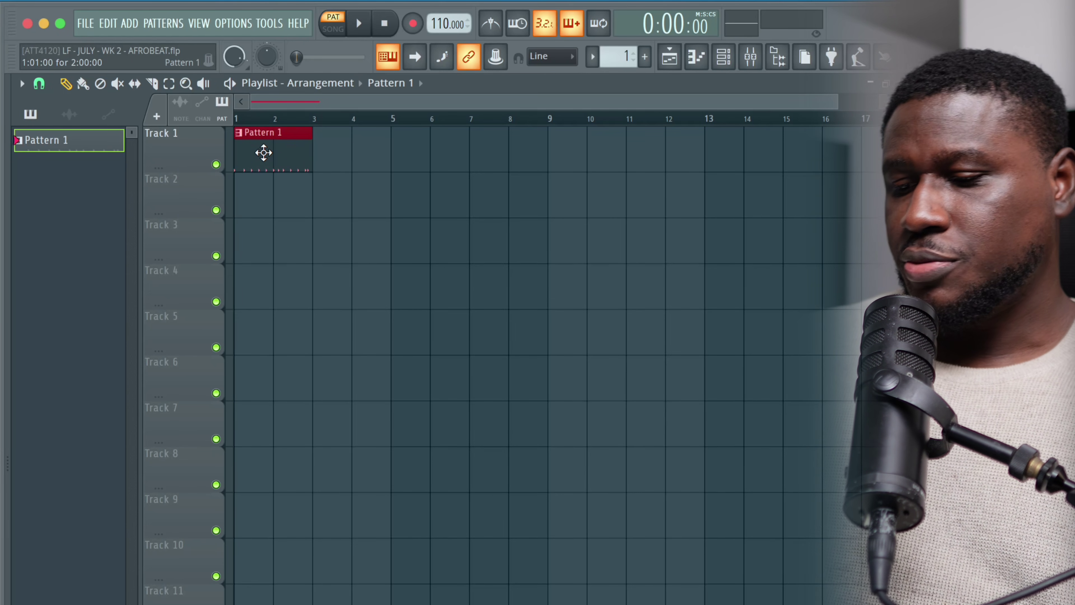
key("ctrl+b")
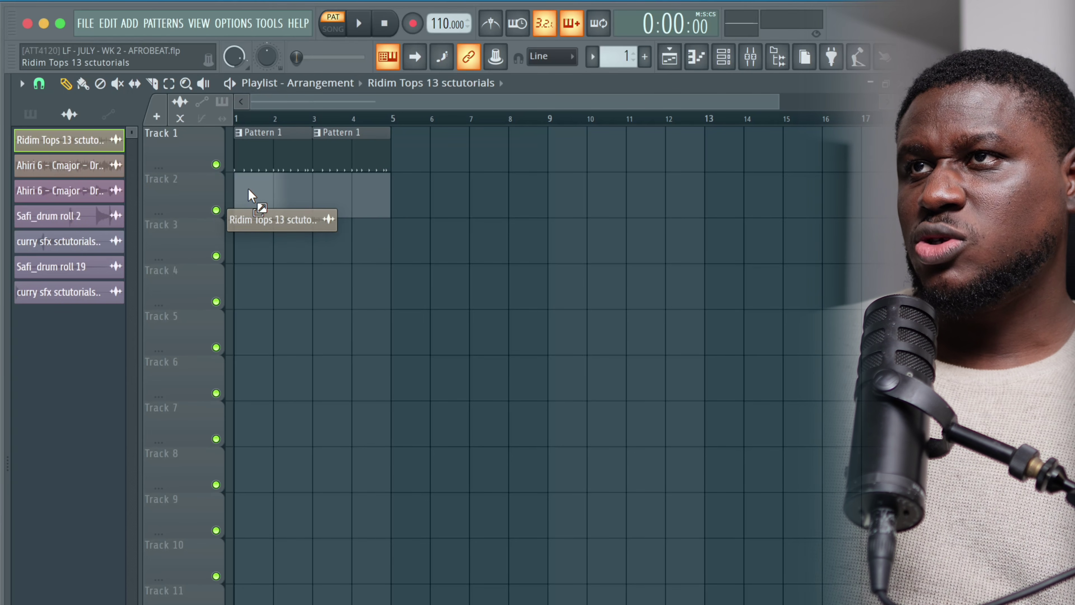
left_click_drag(249, 199, 250, 185)
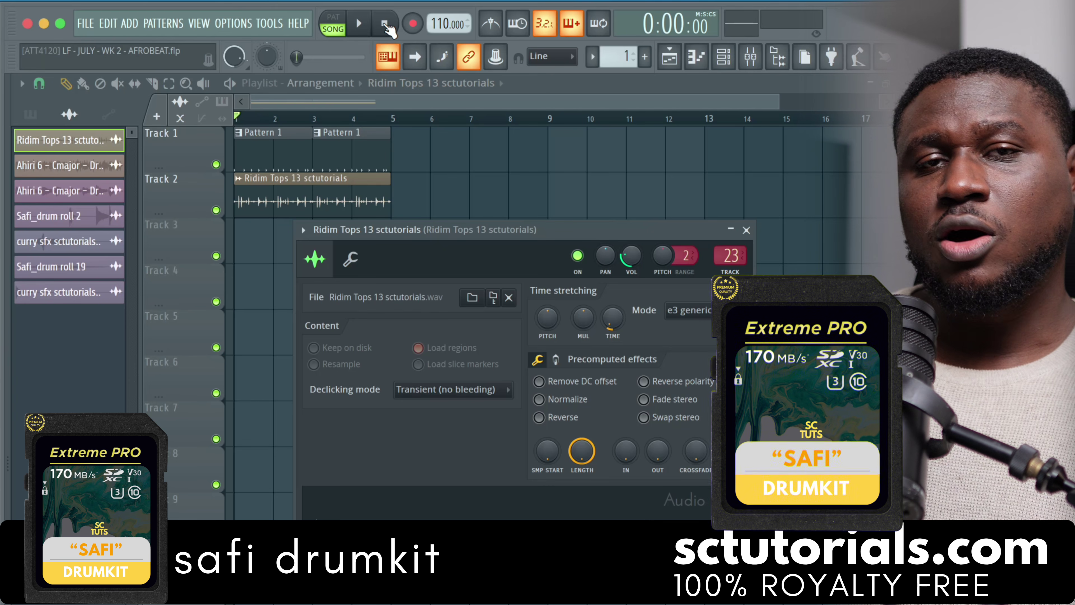
- Open the channel settings of the Ridim Tops 13 sctutorials clip and play the arrangement in song mode
left_click(250, 120)
key("space")
double_click(319, 194)
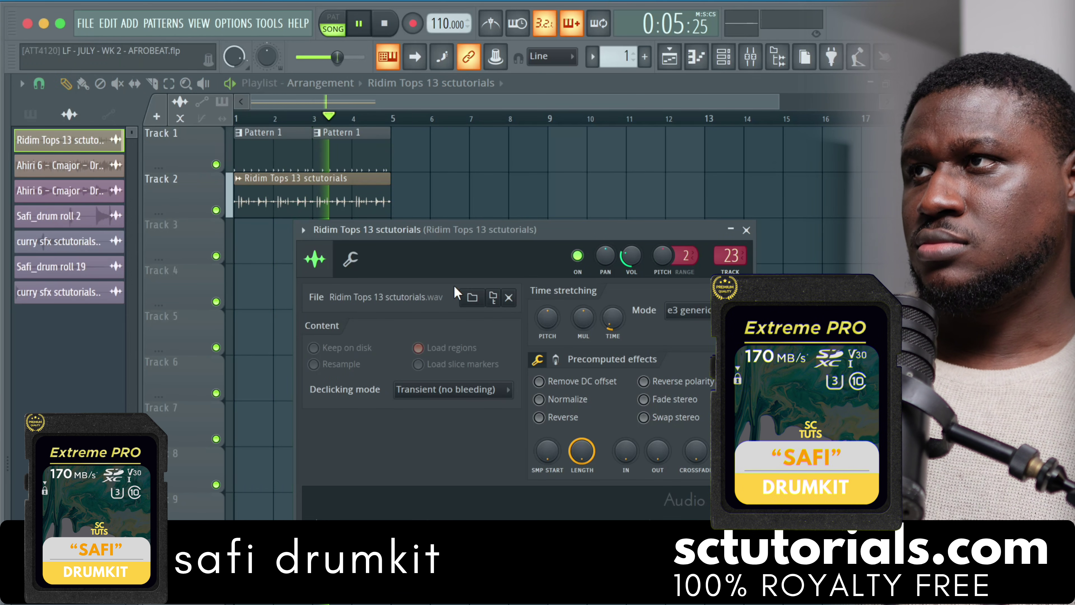
key("space")
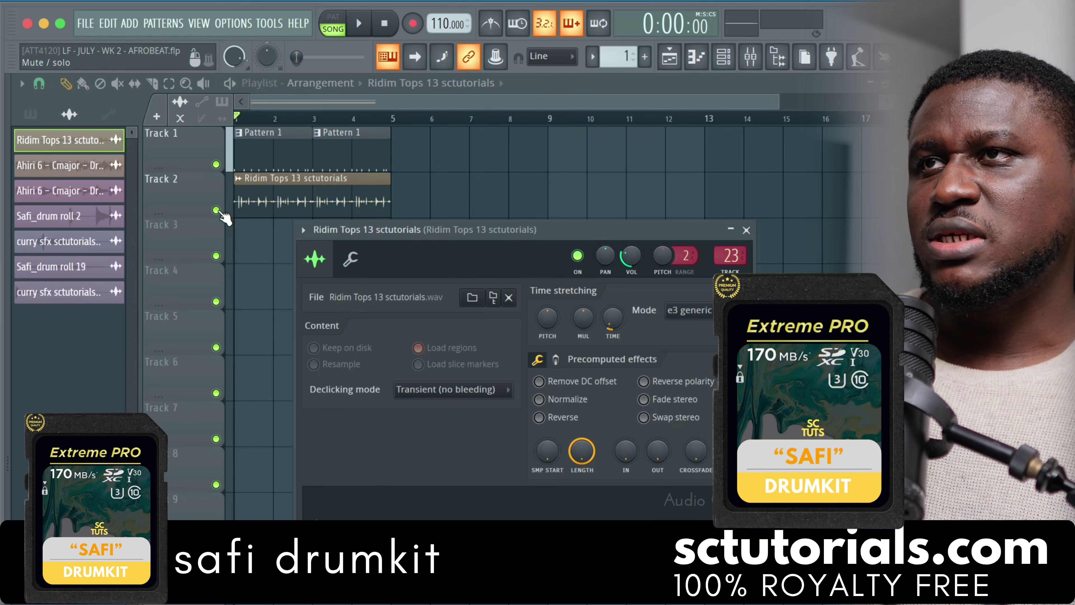
- Compare the drums with the Ridim Tops loop on Track 2 muted and unmuted
left_click(216, 211)
key("space")
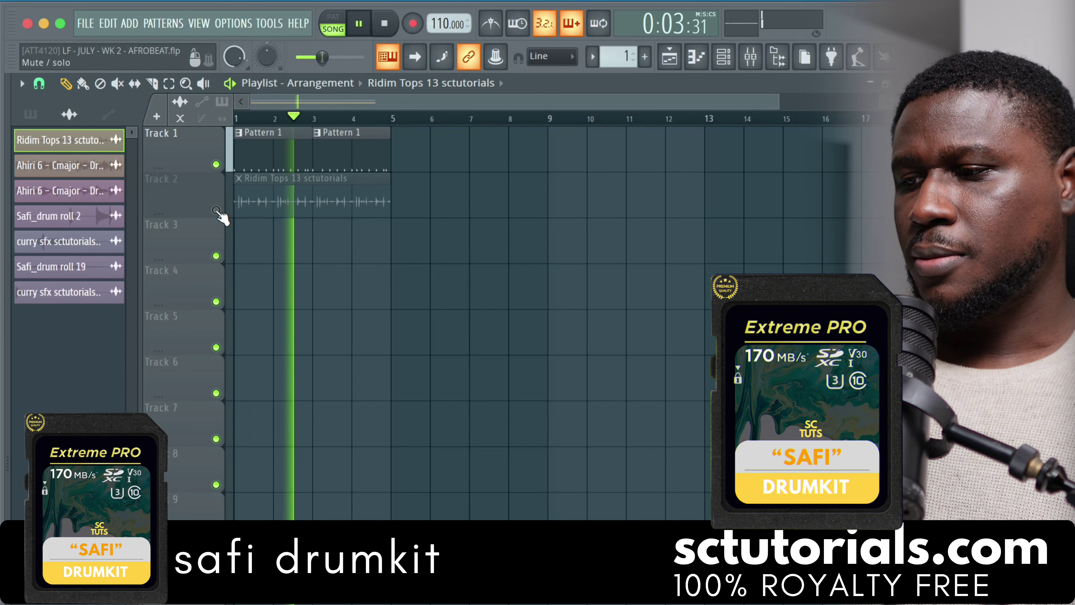
key("space")
left_click(216, 211)
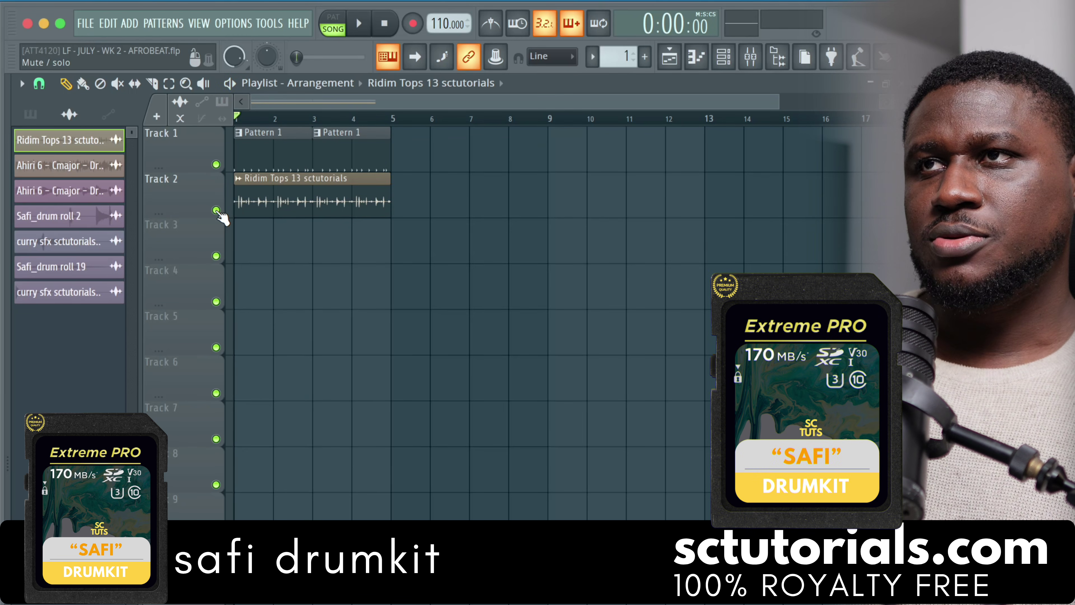
key("space")
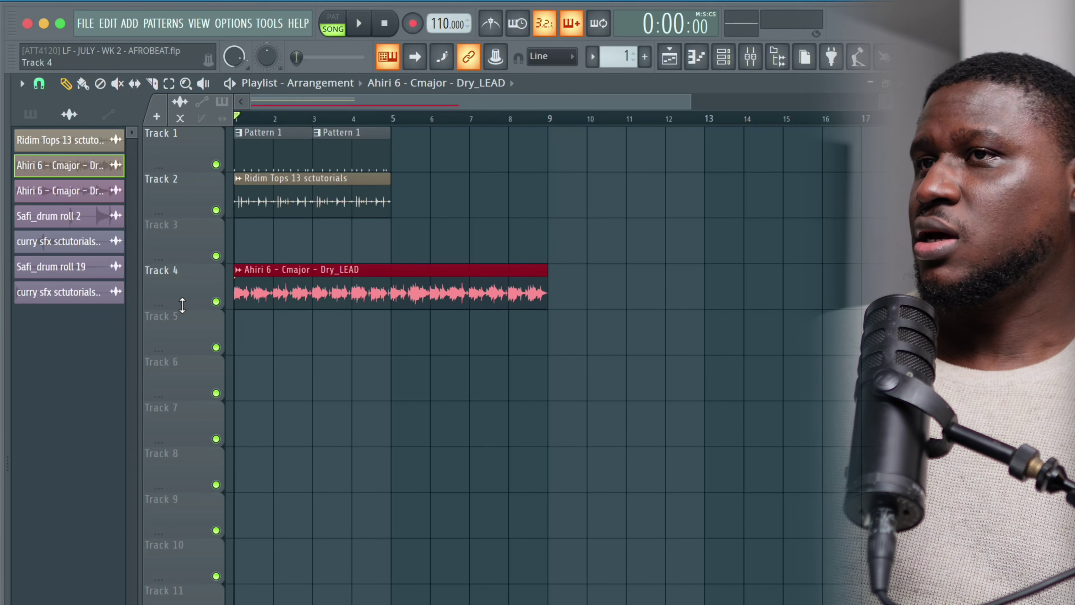
- Solo Track 4 and listen to the Ahiri 6 - Cmajor - Dry_LEAD guitar loop
left_click(225, 305, "ctrl")
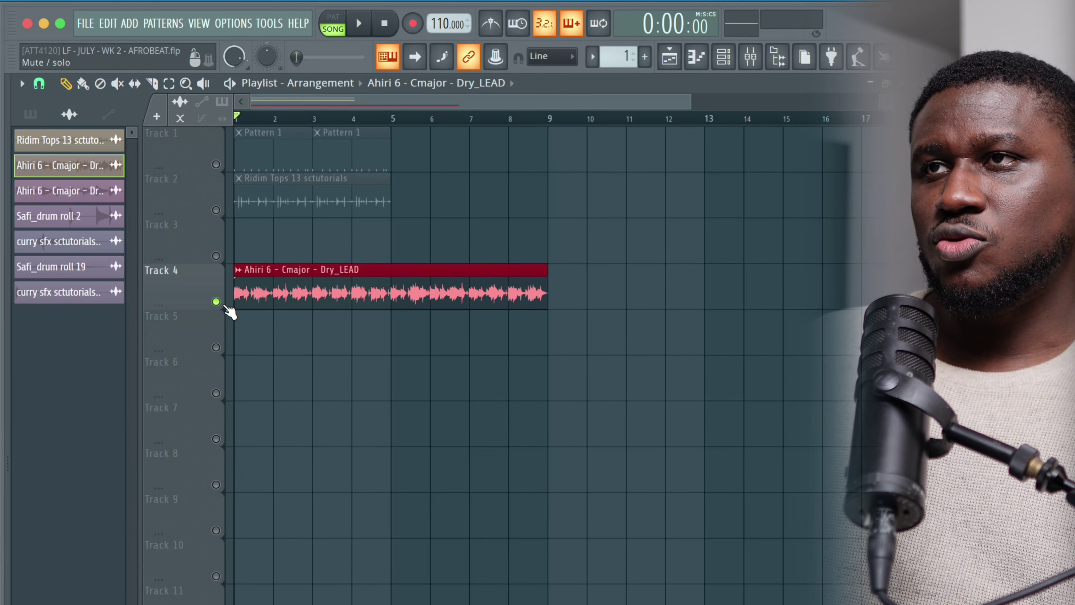
key("space")
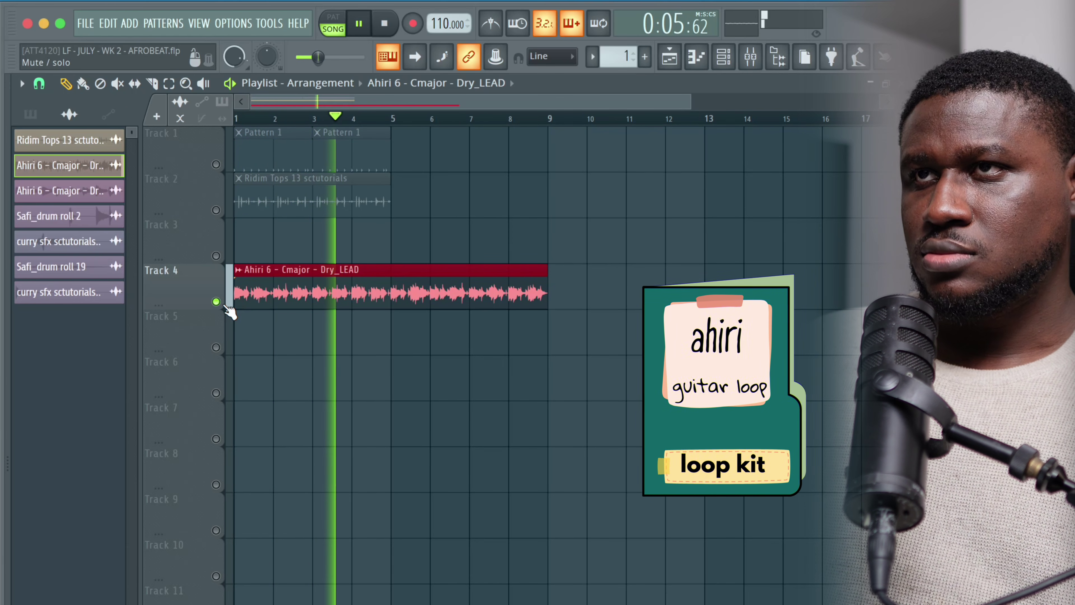
key("space")
- Unmute Tracks 1 and 2 to play the drums with the lead, and shorten the Dry_LEAD clip to end at bar 5
left_click(216, 210)
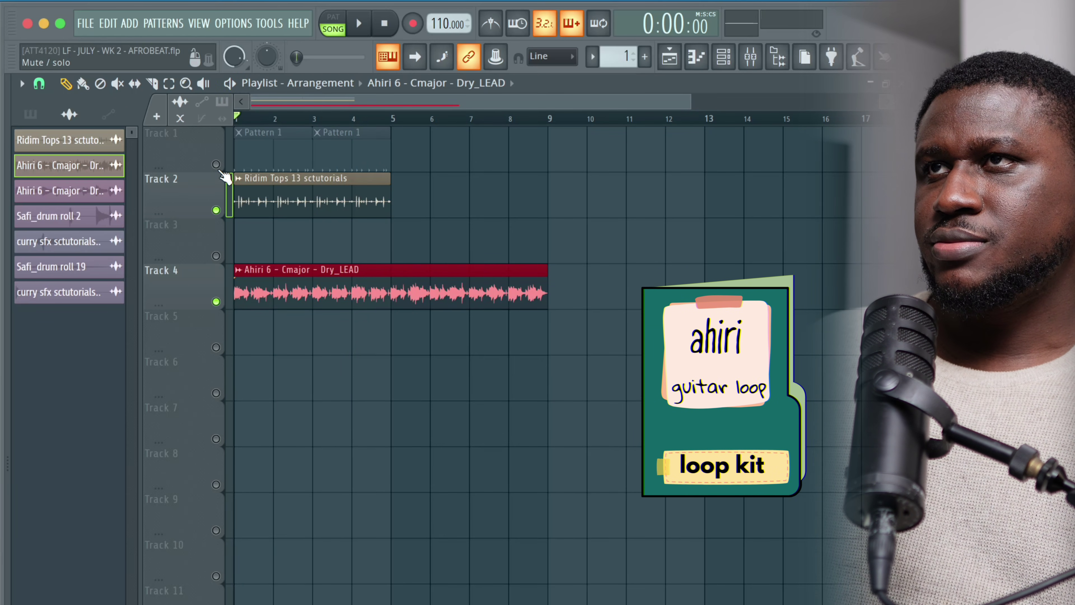
left_click(216, 165)
key("space")
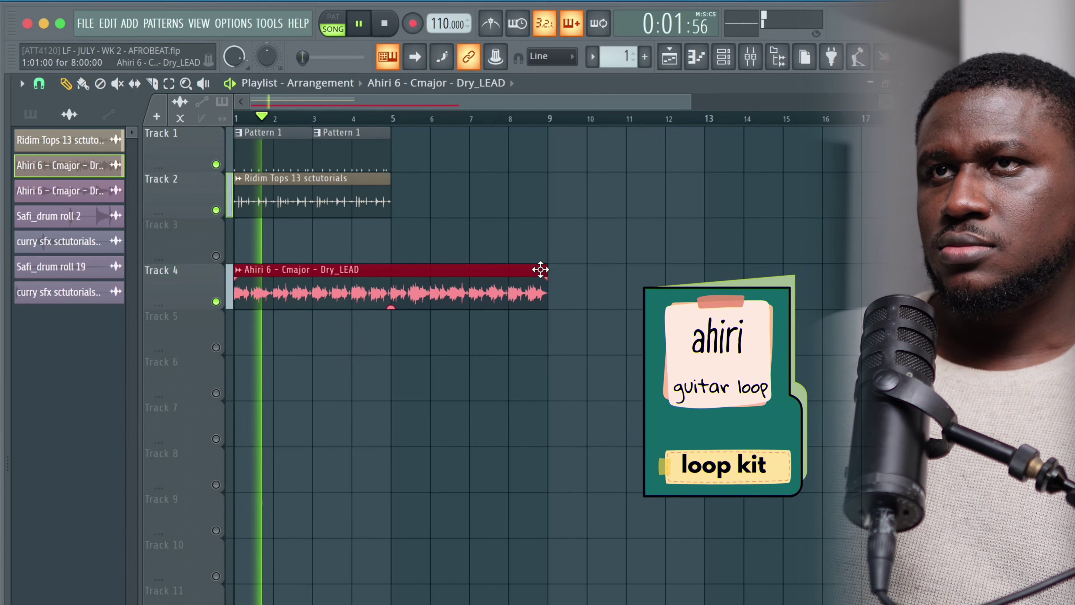
left_click_drag(540, 270, 392, 269)
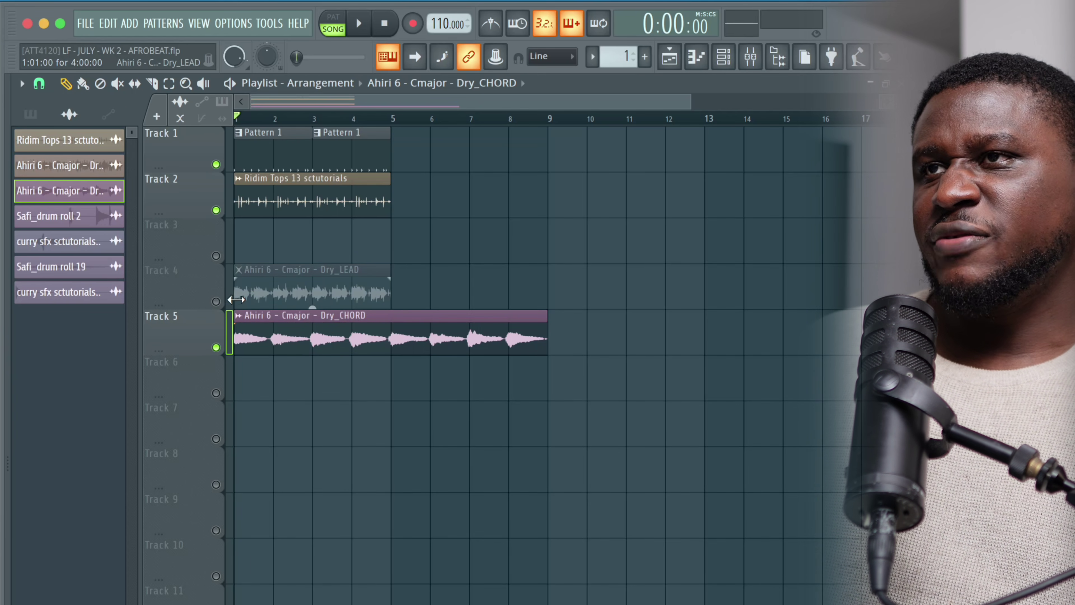
- Listen to the Ahiri 6 - Cmajor - Dry_CHORD loop on Track 5 with the drums while the lead on Track 4 is muted
left_click(218, 301)
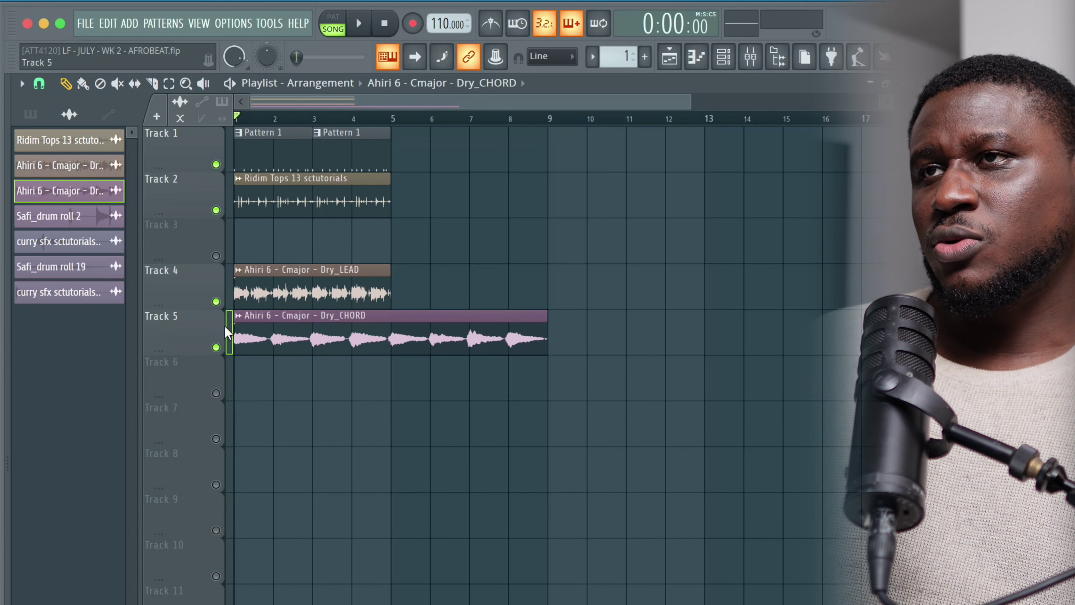
left_click(216, 347)
left_click(217, 302)
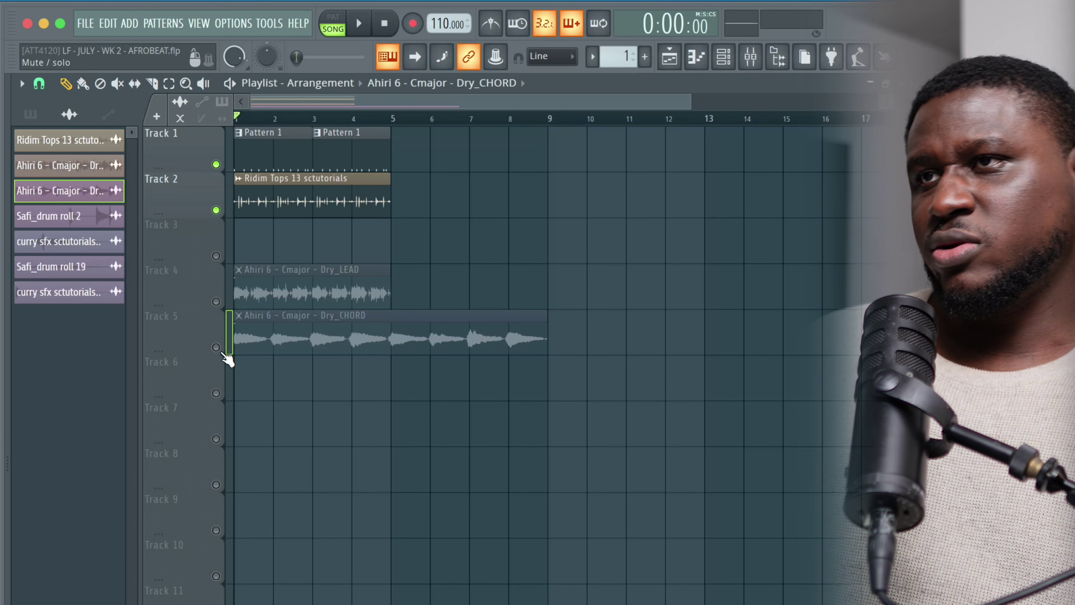
left_click(218, 348)
key("space")
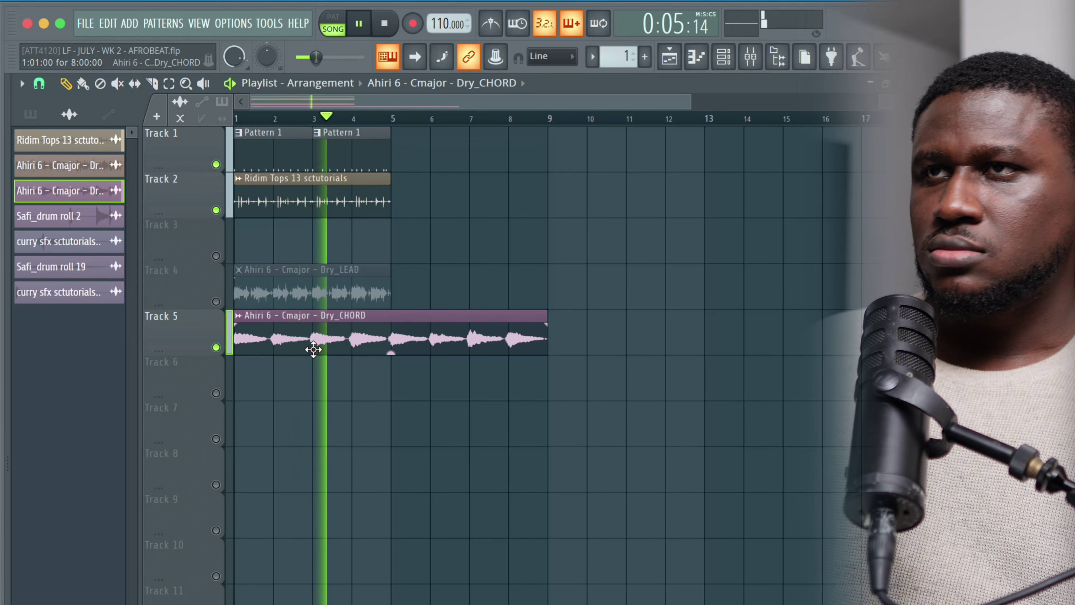
key("space")
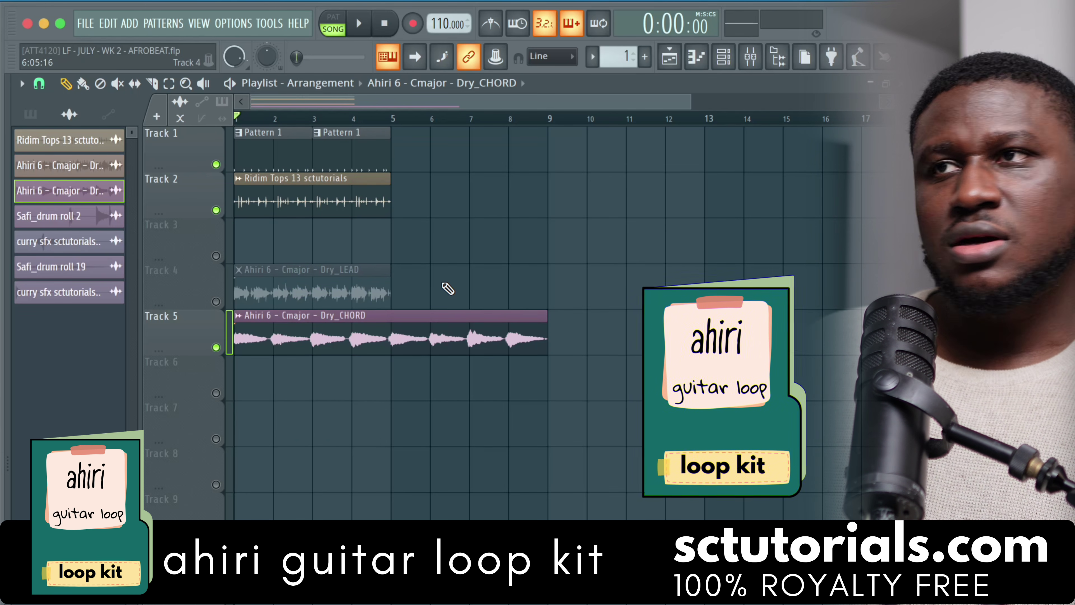
- Unmute Track 4 and duplicate the Dry_LEAD clip and the clips on Tracks 1 and 2 so they extend to bar 9
left_click(216, 301)
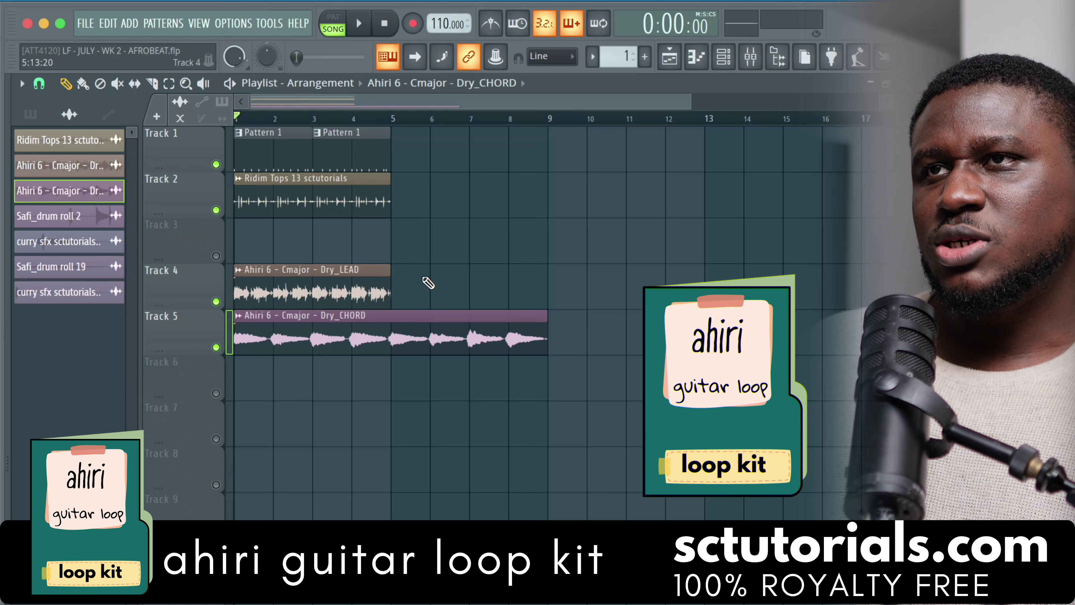
left_click_drag(422, 279, 360, 275)
key("super+b")
left_click_drag(423, 229, 194, 121)
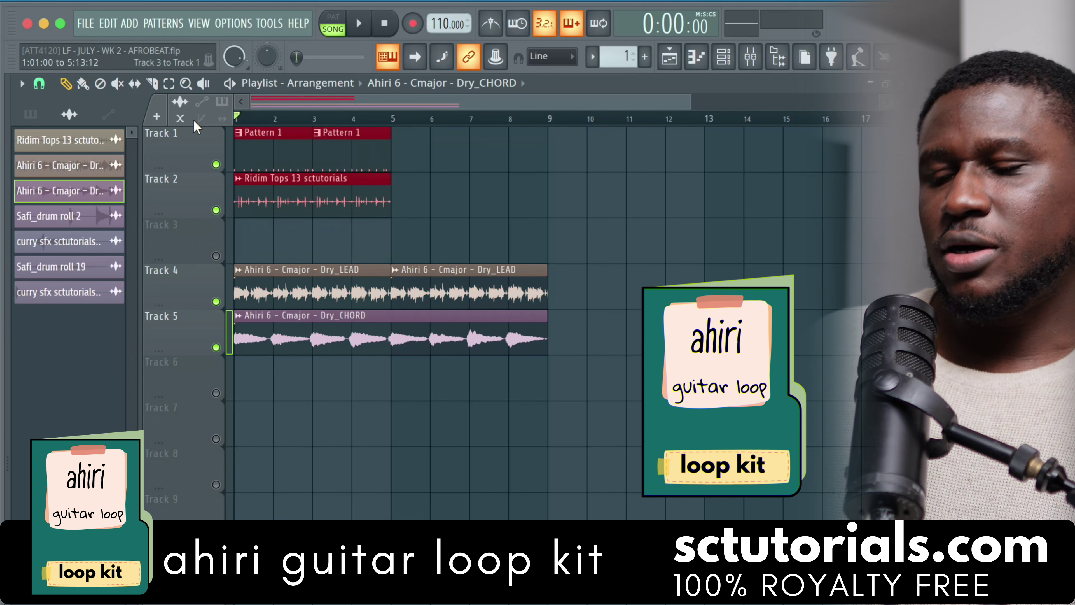
key("super+b")
left_click_drag(314, 274, 454, 399)
left_click(400, 423, "super")
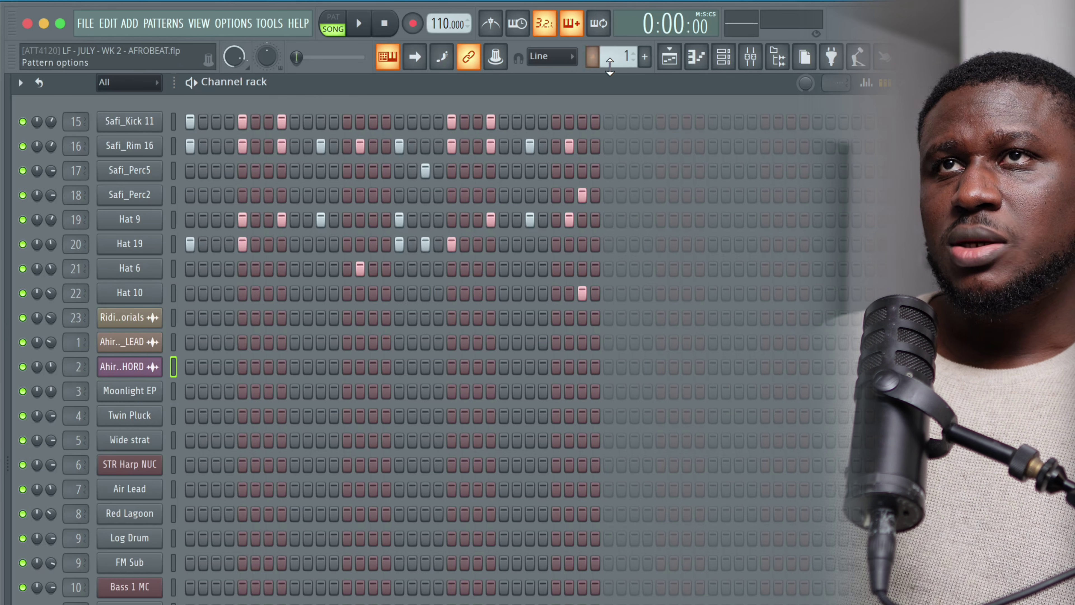
- Switch to Pattern 2 and open the Moonlight EP instrument from the channel rack for a look
scroll(612, 55, "up", 1)
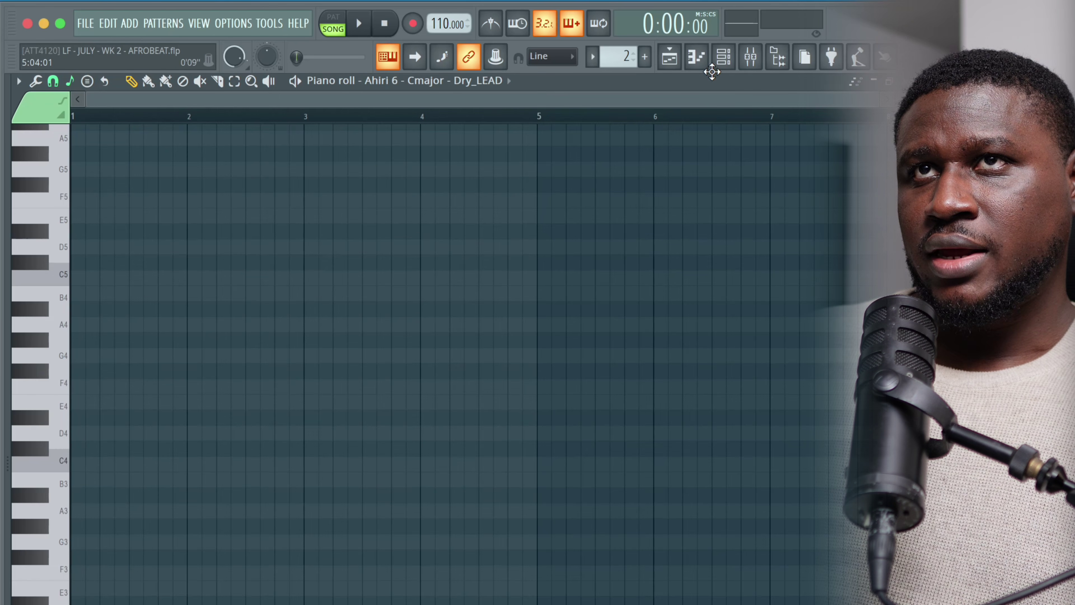
left_click(723, 58)
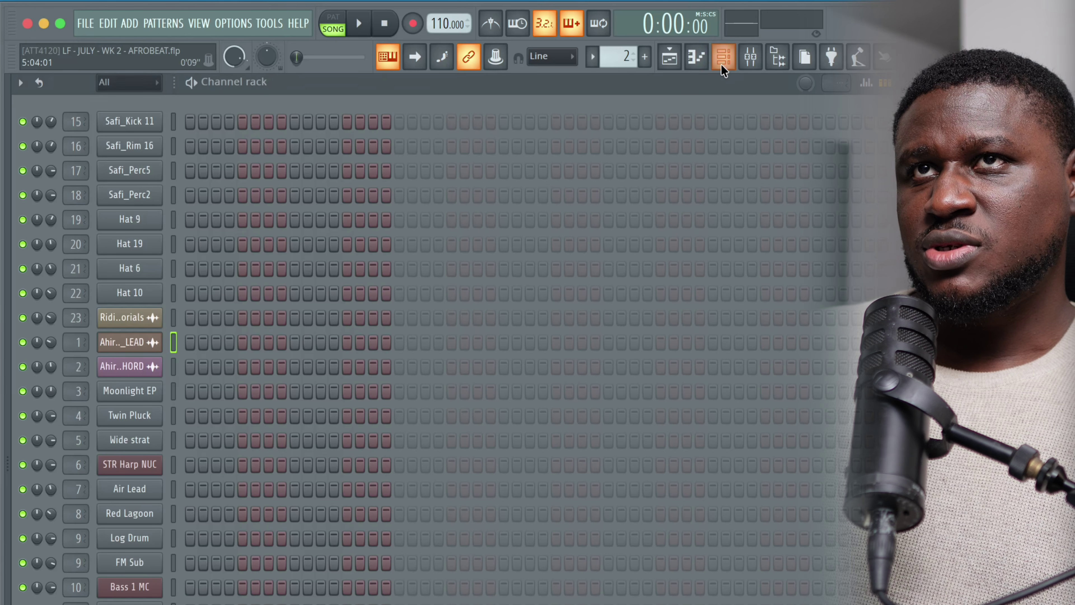
left_click(127, 391)
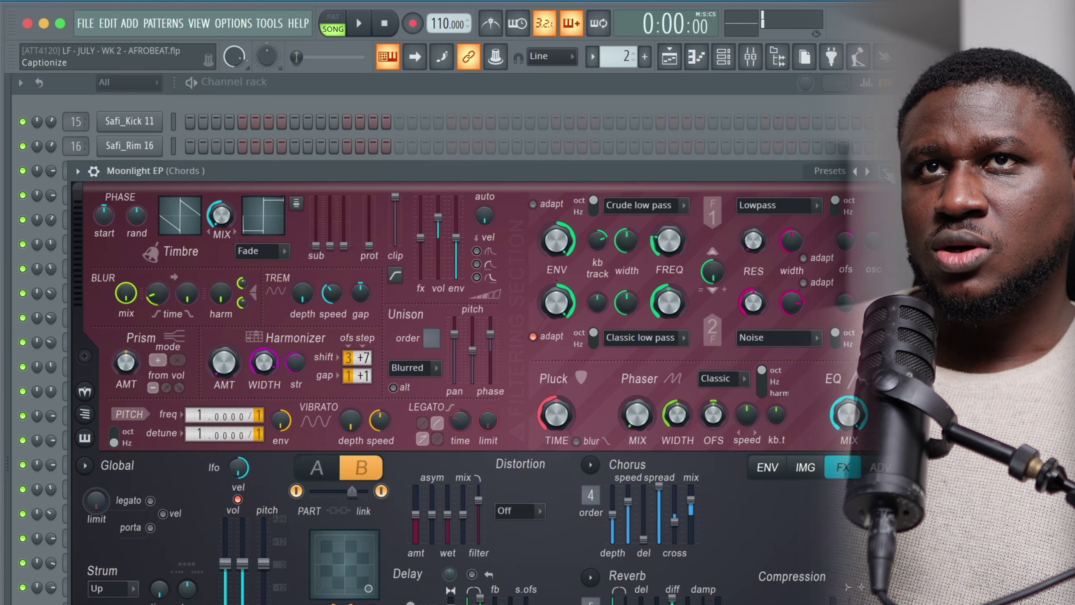
key("Escape")
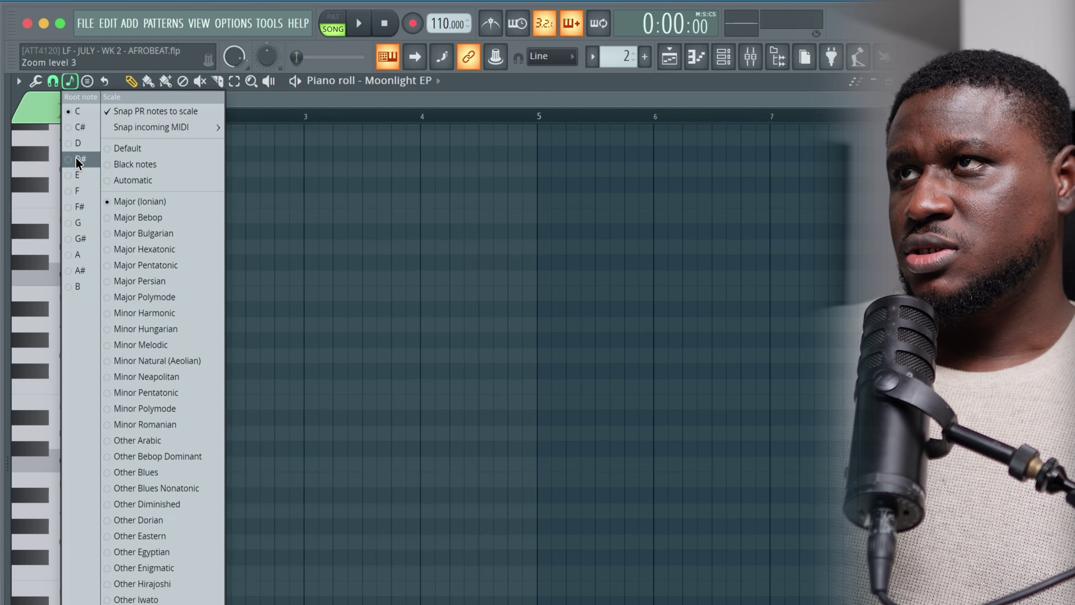
- Set the piano roll's scale root note to D# and draw a one-bar D#4 note at bar 1 for Moonlight EP
left_click(78, 160)
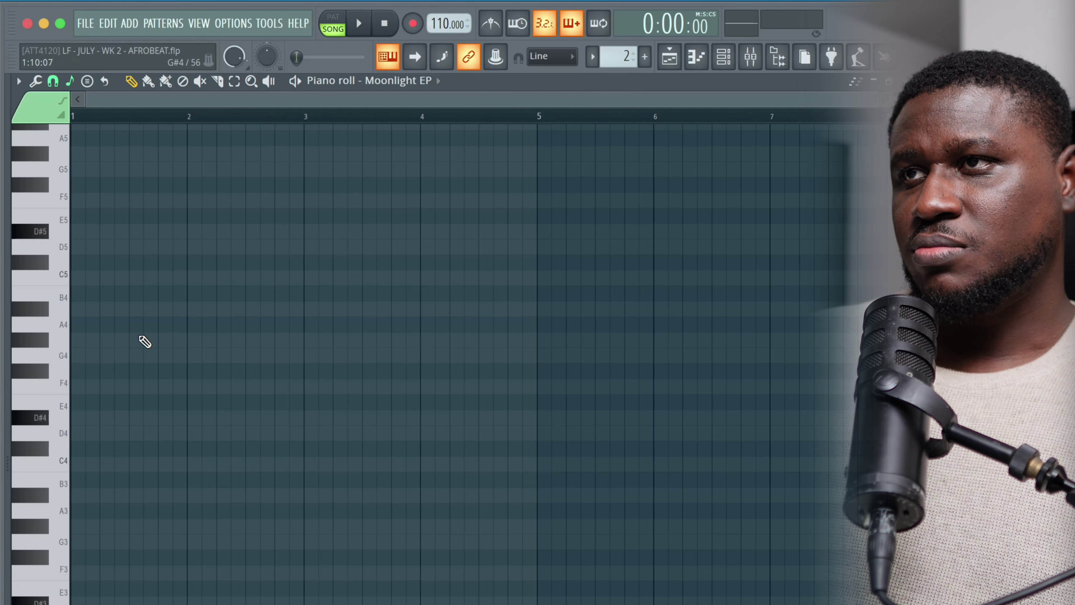
mouse_move(139, 337)
left_mouse_down()
mouse_move(187, 341)
mouse_move(156, 350)
left_mouse_up()
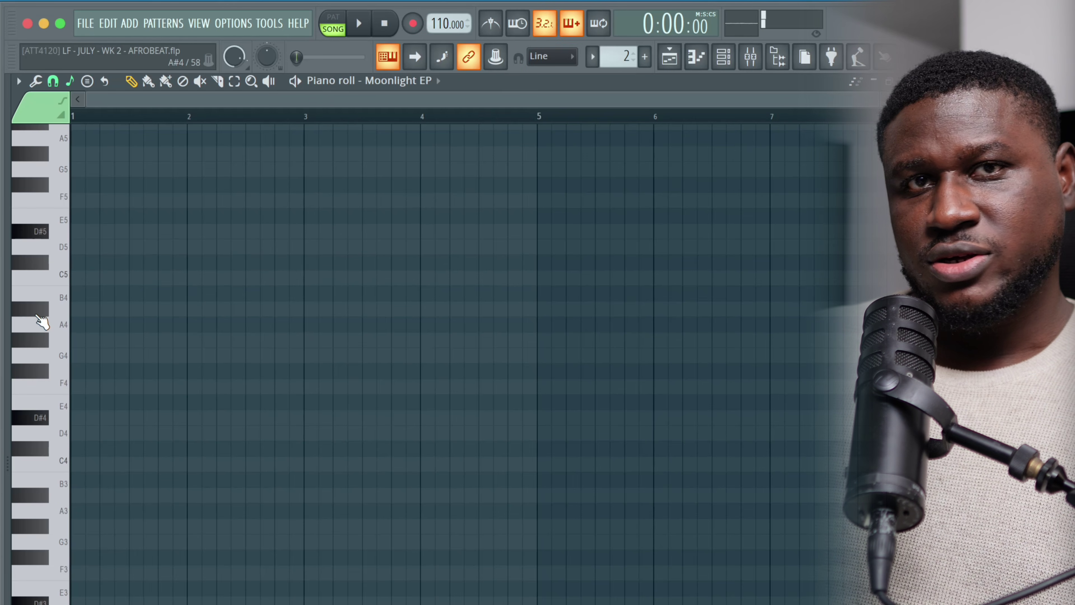
left_click(78, 418)
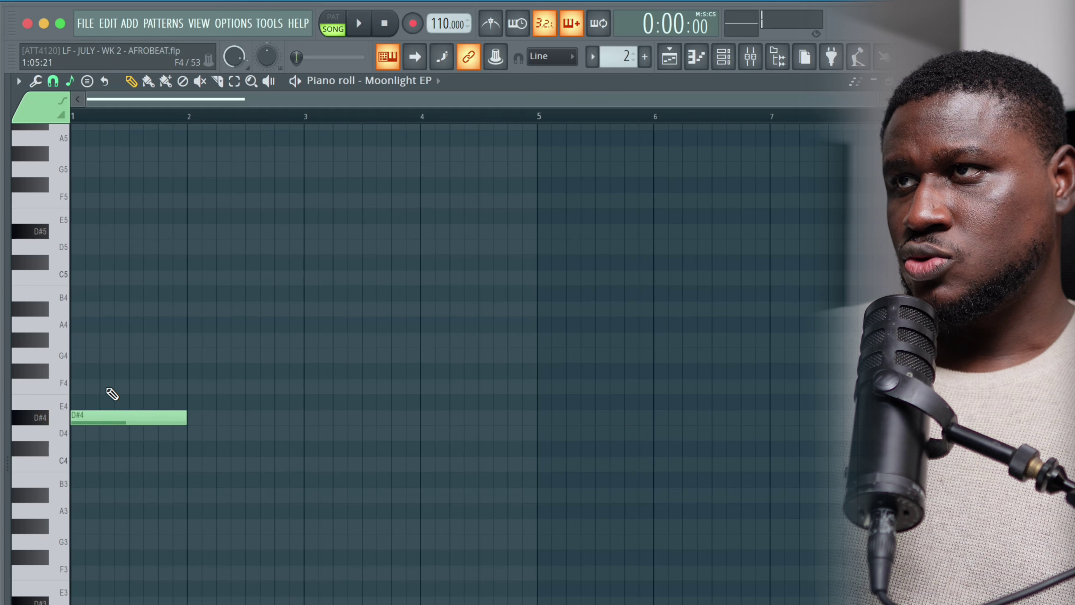
- Complete the bar 1 chord with one-bar G4 and A#4 notes and play it back
left_click(85, 355)
left_click(99, 309)
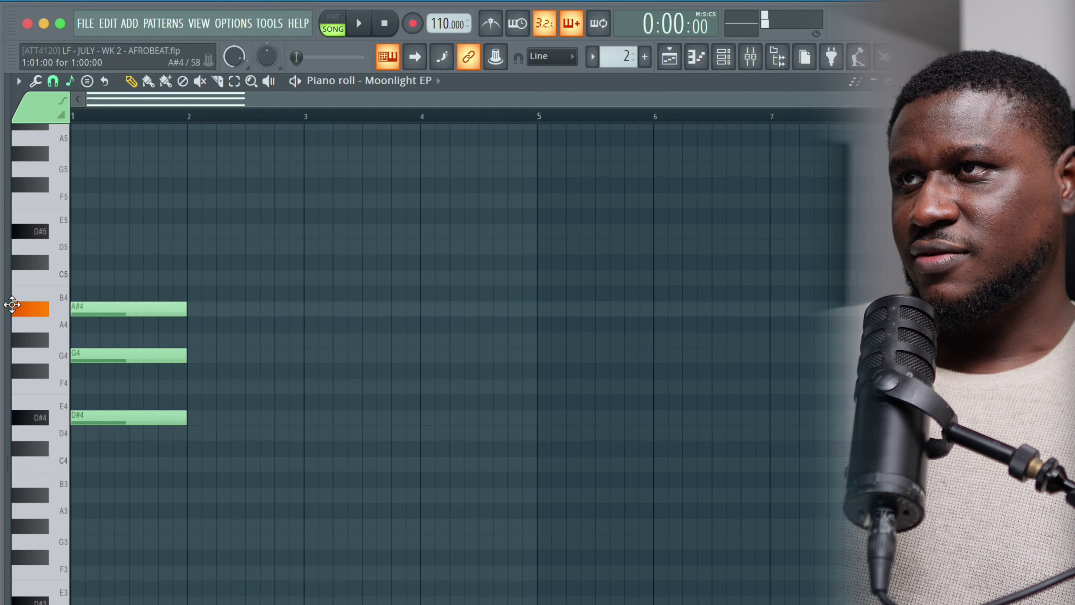
key("space")
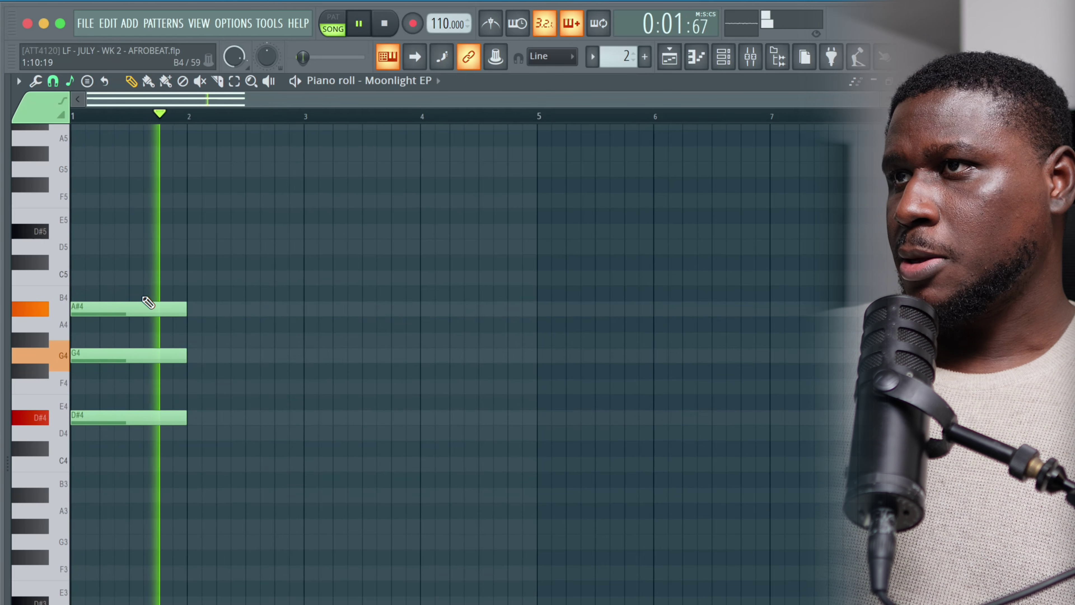
- Duplicate the bar 1 chord into bar 2 and transpose the copy up to G#4, C5 and D#5
key("ctrl+b")
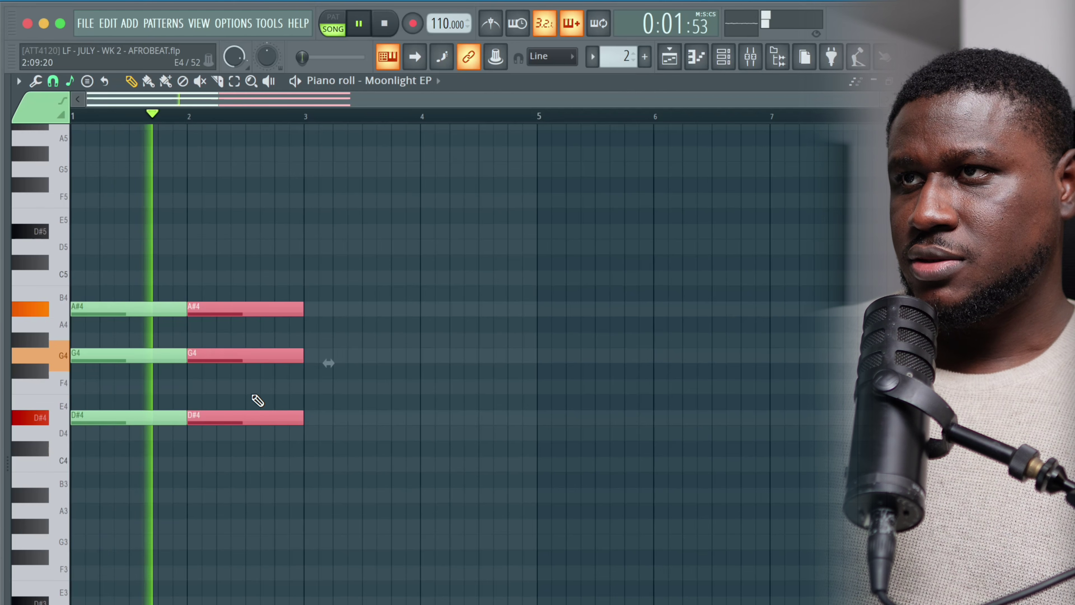
key("Up")
key("Up")
key("Up")
key("Up")
key("Up")
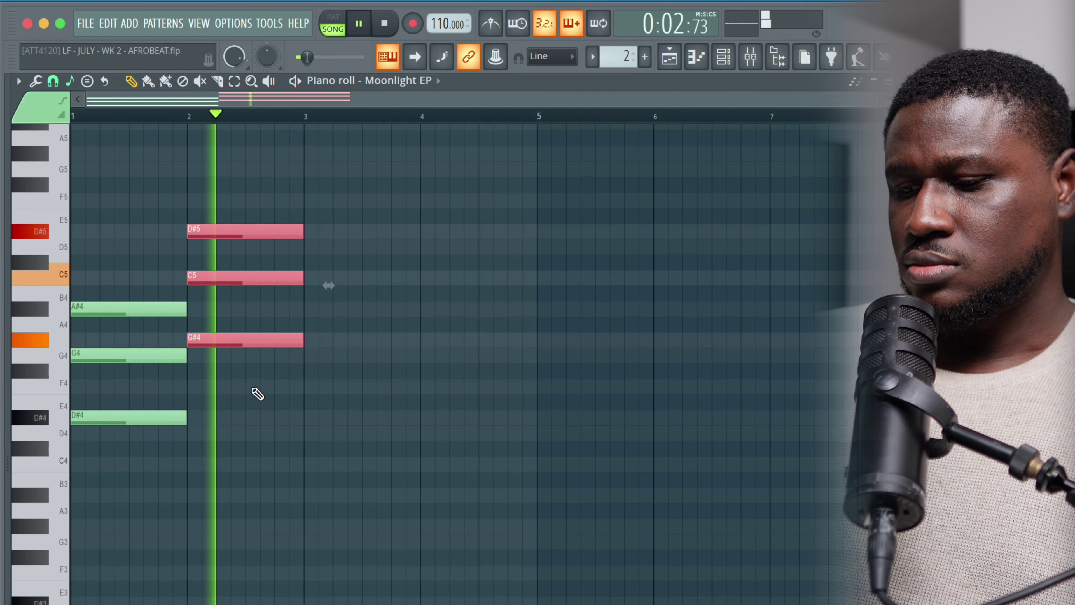
- Duplicate the bar 2 chord into bar 3, lower the copy to D#4, G4 and A#4, and play the progression
key("ctrl+b")
key("Down")
key("Down")
key("space")
key("Down")
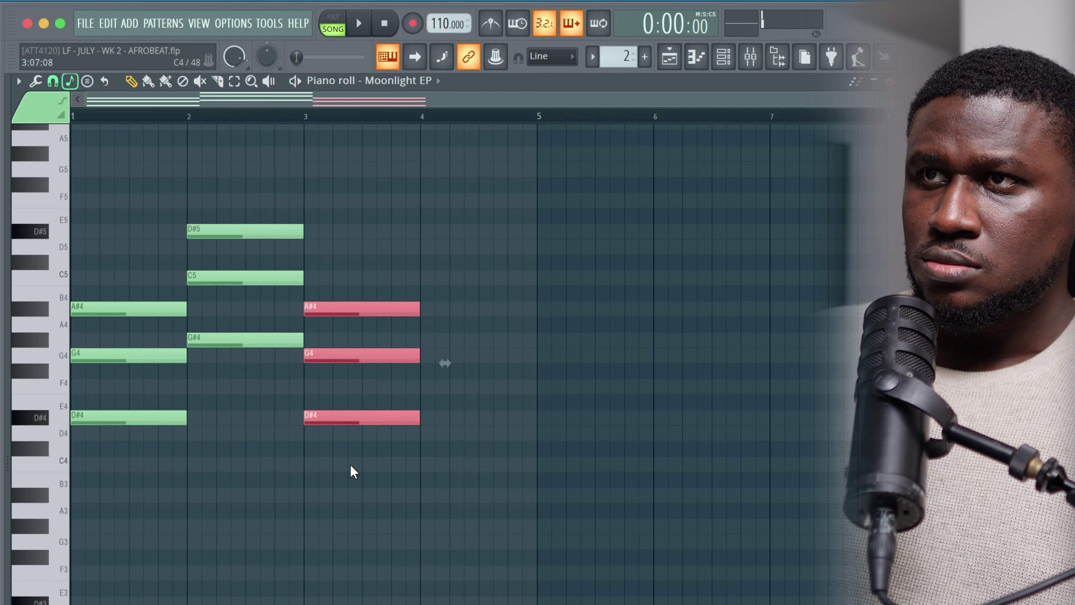
key("space")
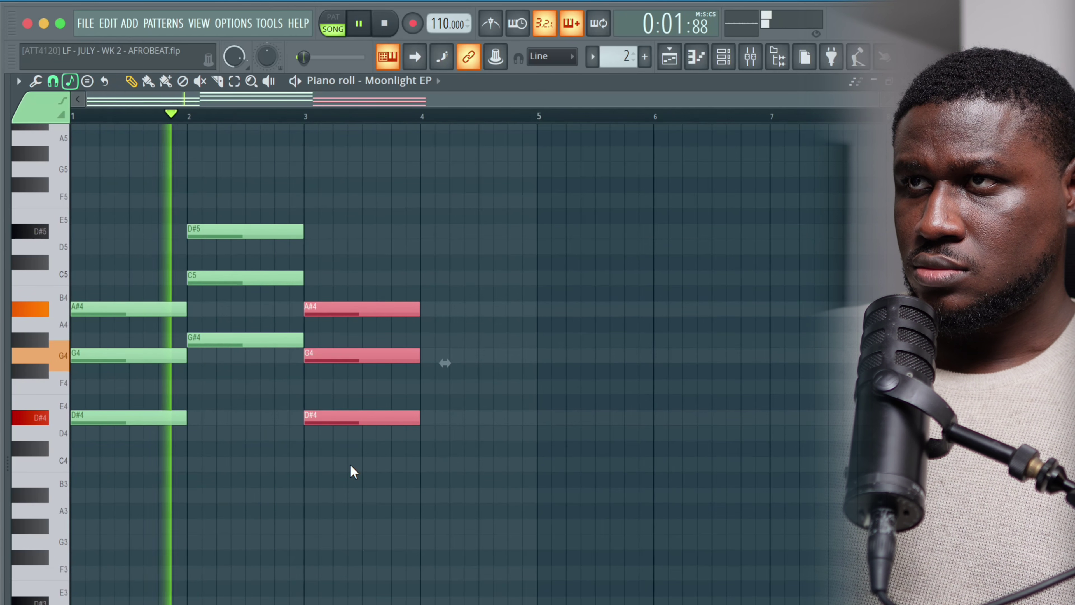
key("Down")
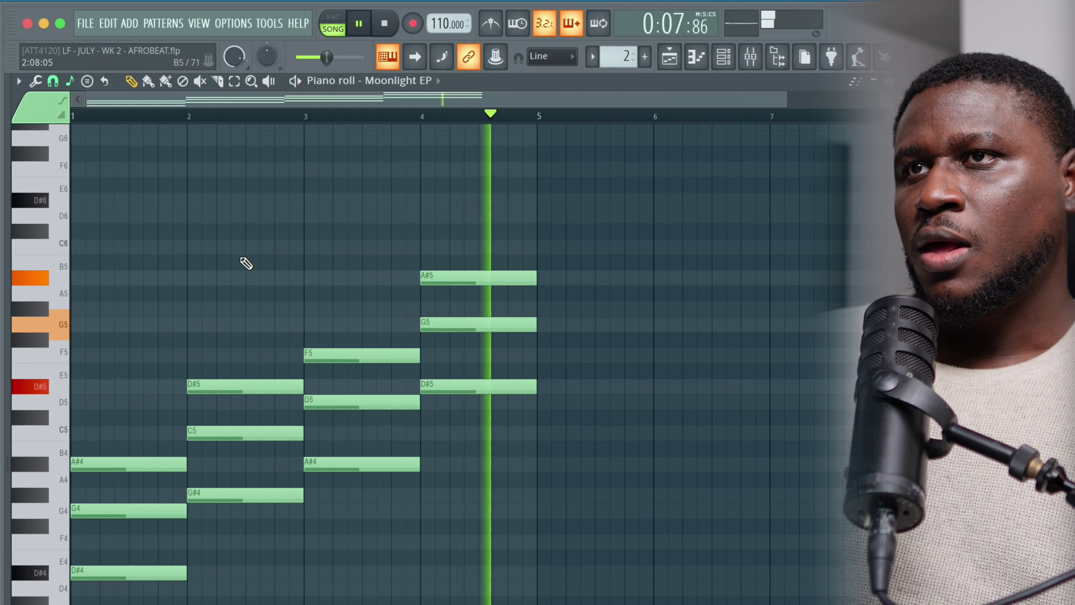
- Copy the lowest note of each of the four chords one octave down as bass notes D#3, G#3, A#3 and D#4
key("space")
left_click(131, 573, "shift+super")
left_click(285, 491, "shift+super")
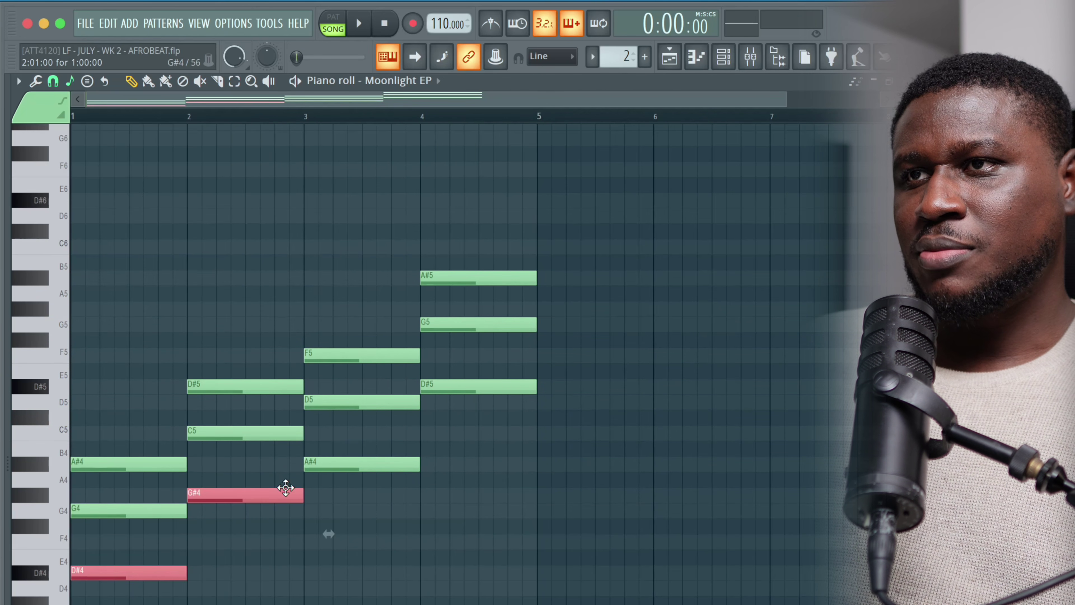
left_click(353, 464, "shift+super")
left_click(477, 385, "shift+super")
mouse_move(132, 573)
left_mouse_down()
mouse_move(175, 574)
mouse_move(121, 570)
left_mouse_up()
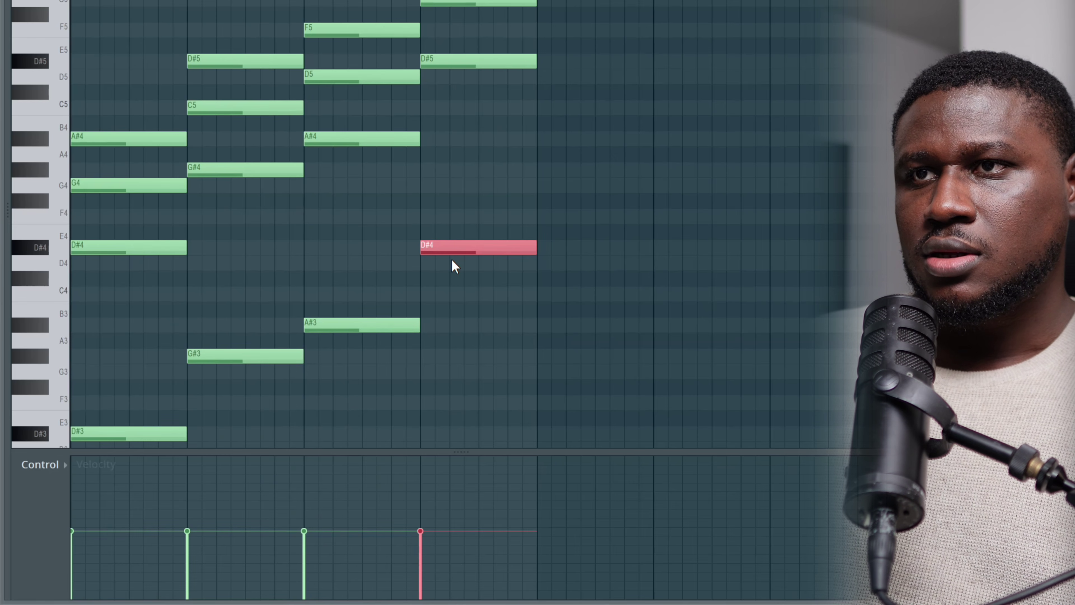
- Lower the bar 4 bass note and chord by an octave, and raise the D#4 and G4 notes in bar 1 by an octave
key("ctrl+Down")
left_click_drag(436, 1, 500, 109)
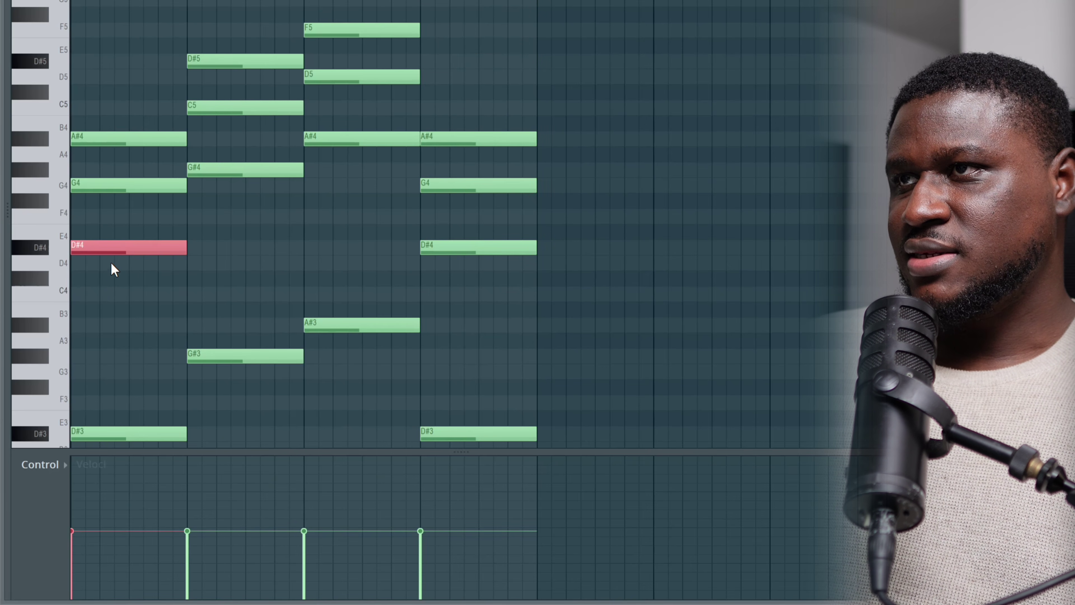
key("ctrl+Up")
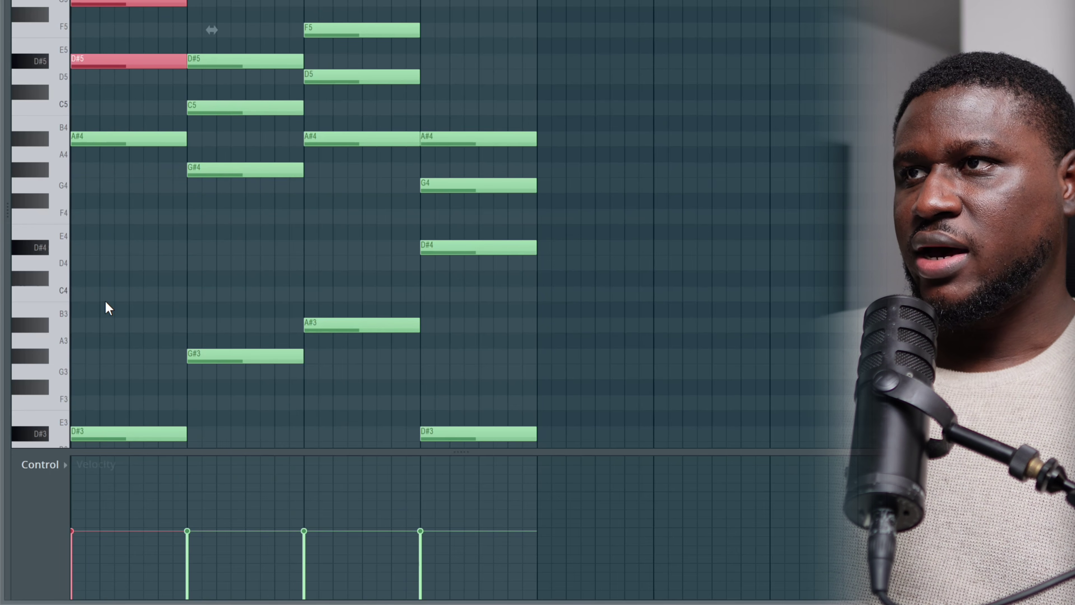
- Play back the chord progression and transpose all its notes down one octave
key("space")
scroll(271, 324, "up", 2)
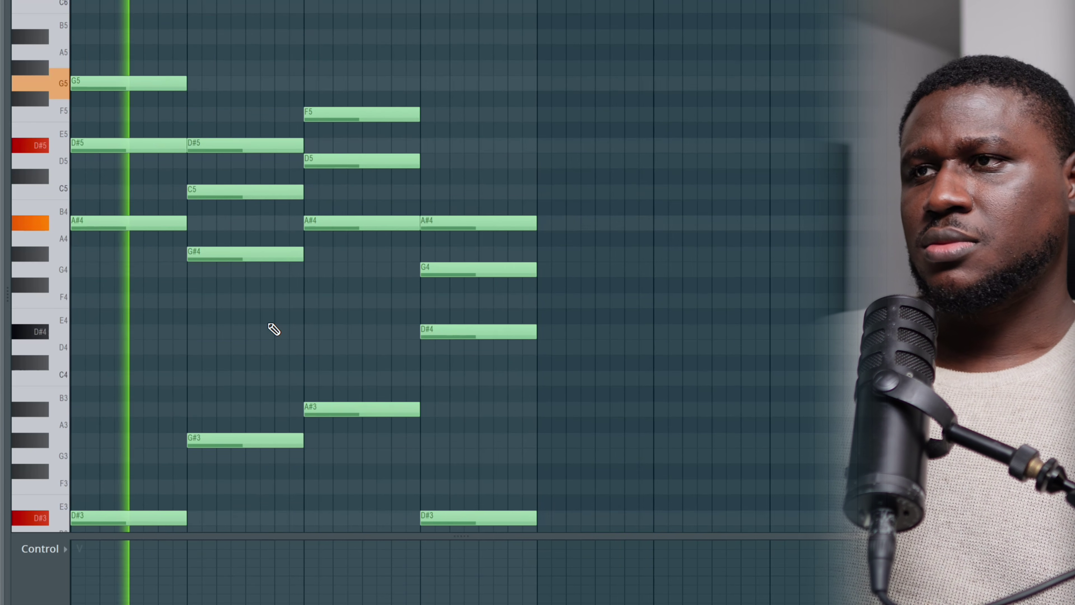
scroll(298, 325, "down", 3)
scroll(298, 324, "up", 2)
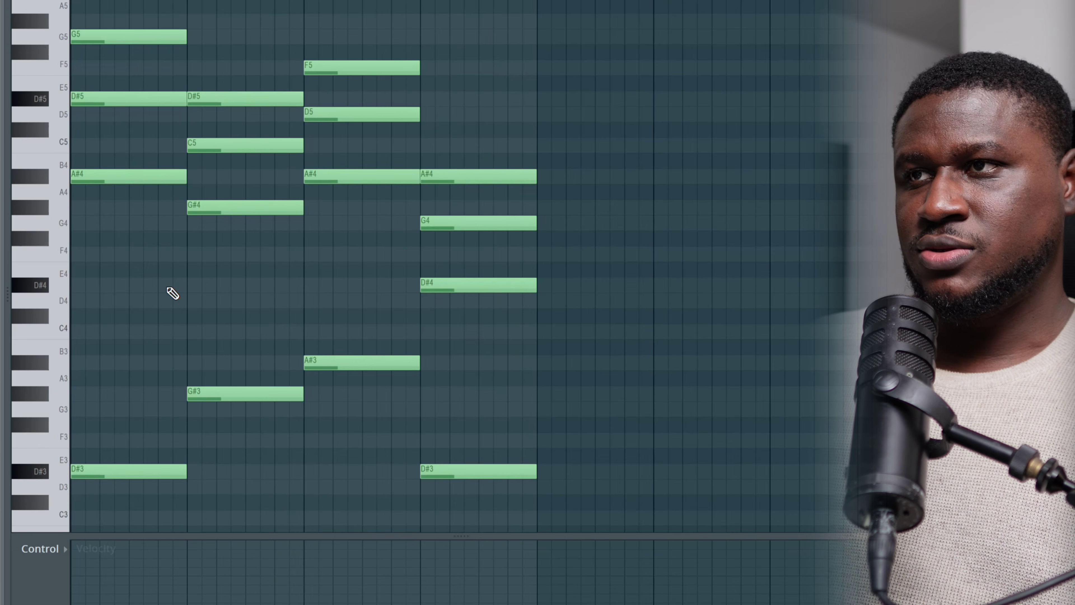
key("ctrl+Down")
key("space")
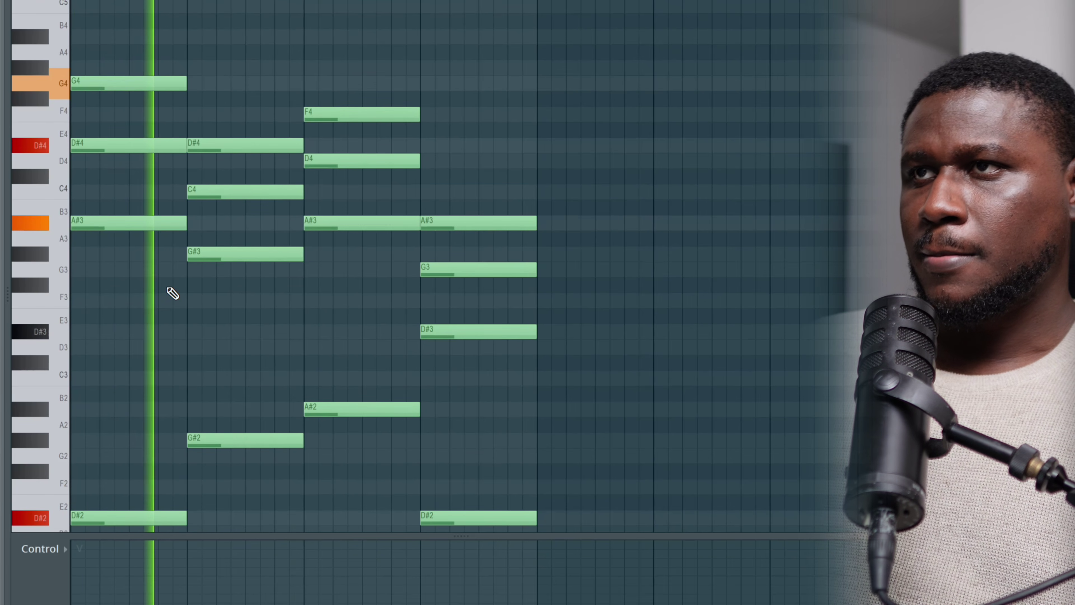
scroll(173, 293, "down", 3)
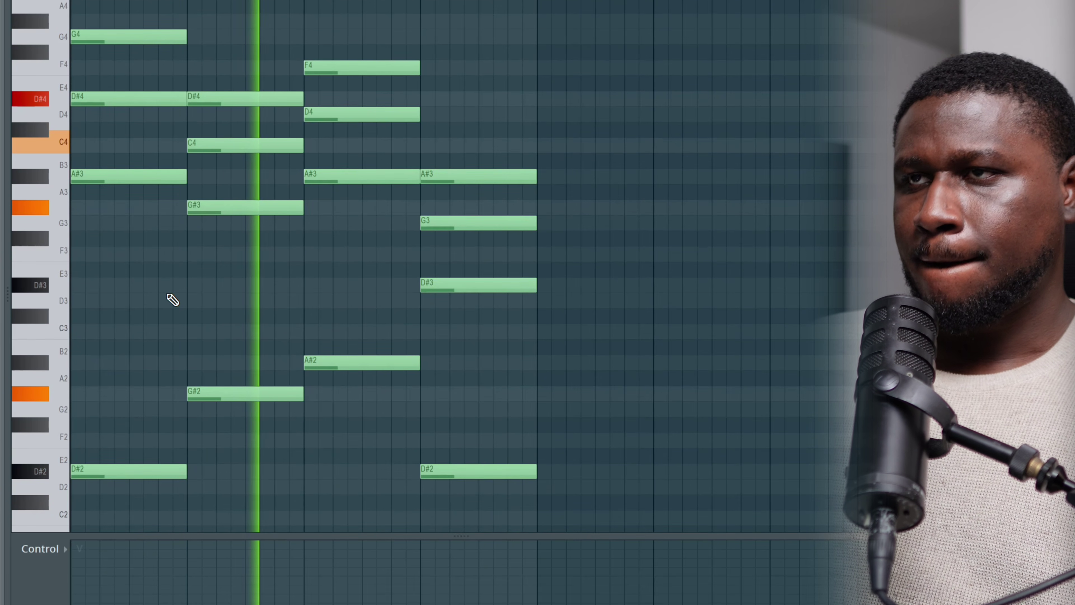
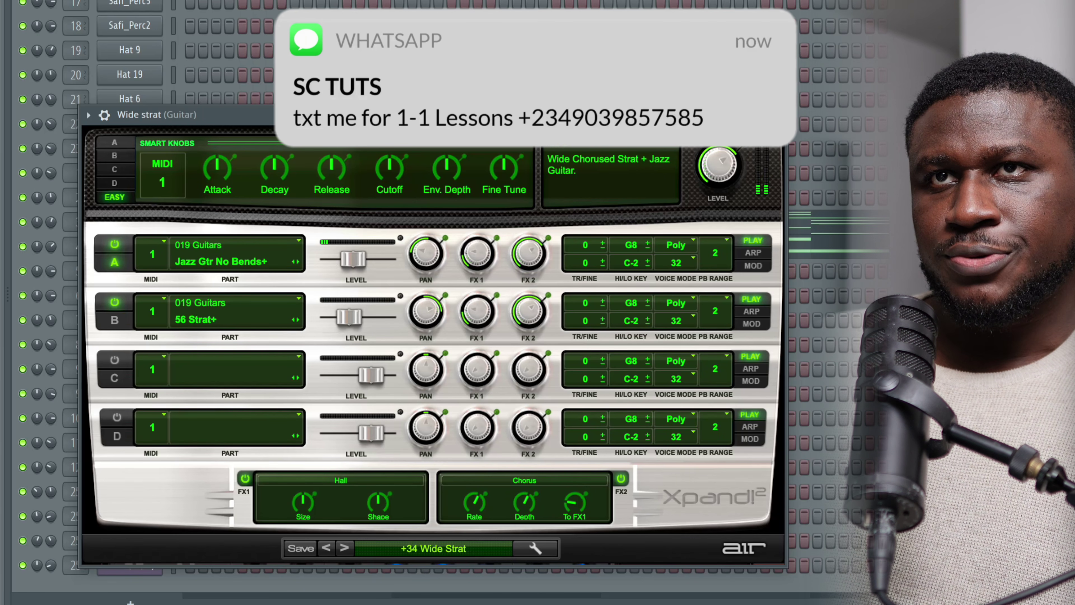
- Close the Wide strat instrument, open its piano roll and fill bar 1 with eight equal D#4 notes
left_click(778, 115)
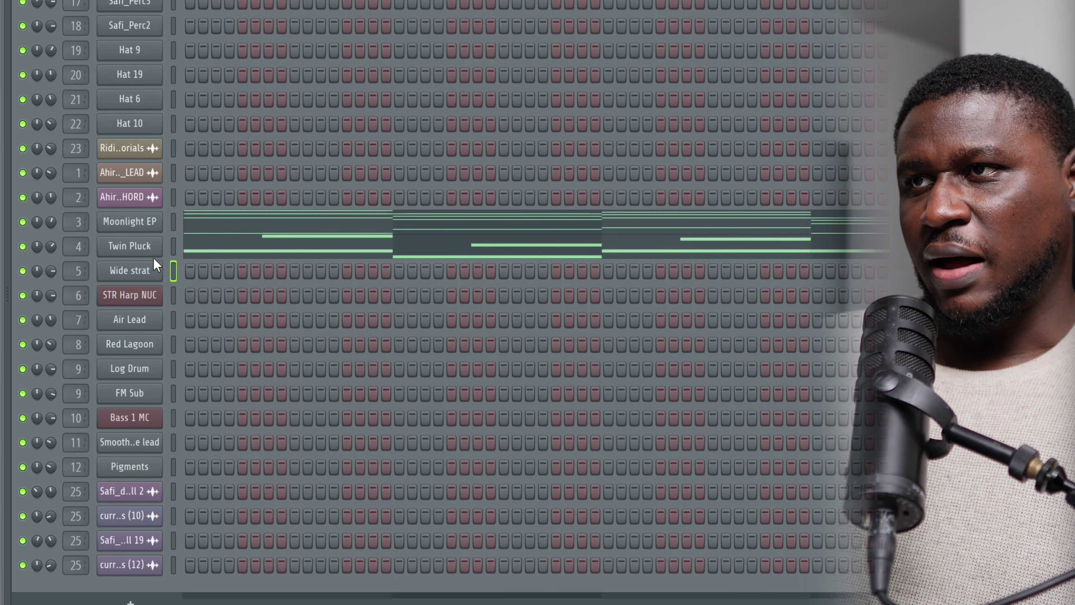
right_click(145, 266)
left_click(180, 266)
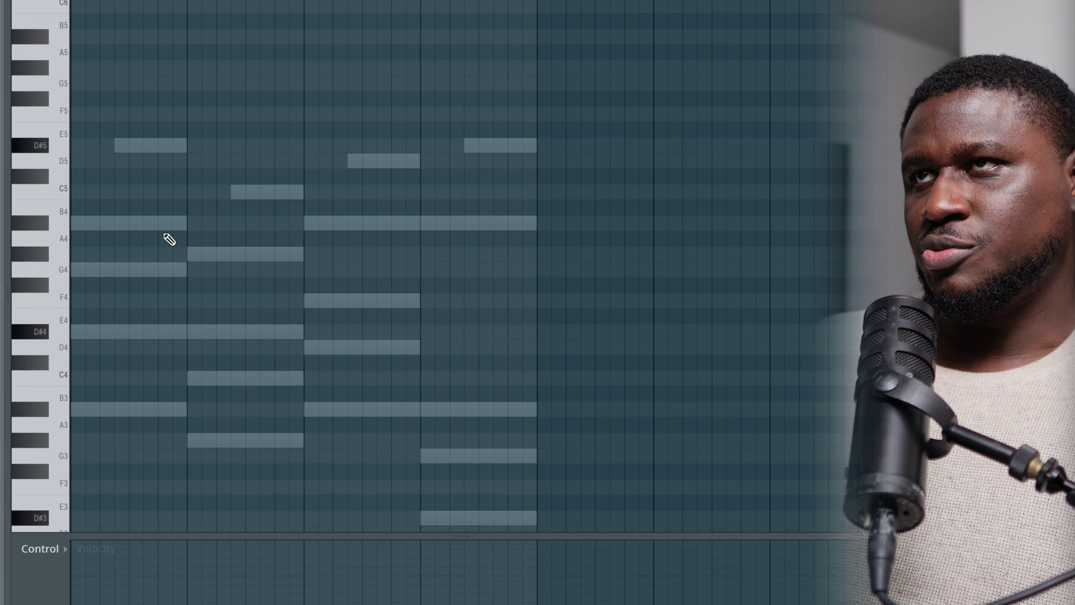
scroll(152, 79, "up", 3, "ctrl")
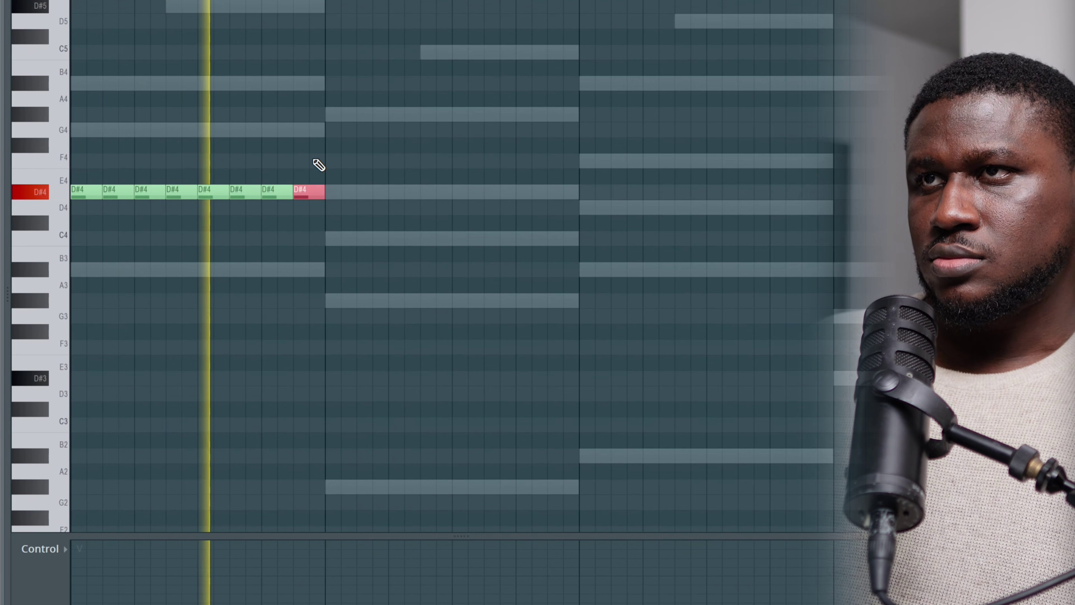
- Copy the eight Wide strat D#4 notes into bar 2 as G#3 notes aligned to the bar's start
left_click_drag(375, 137, 76, 242)
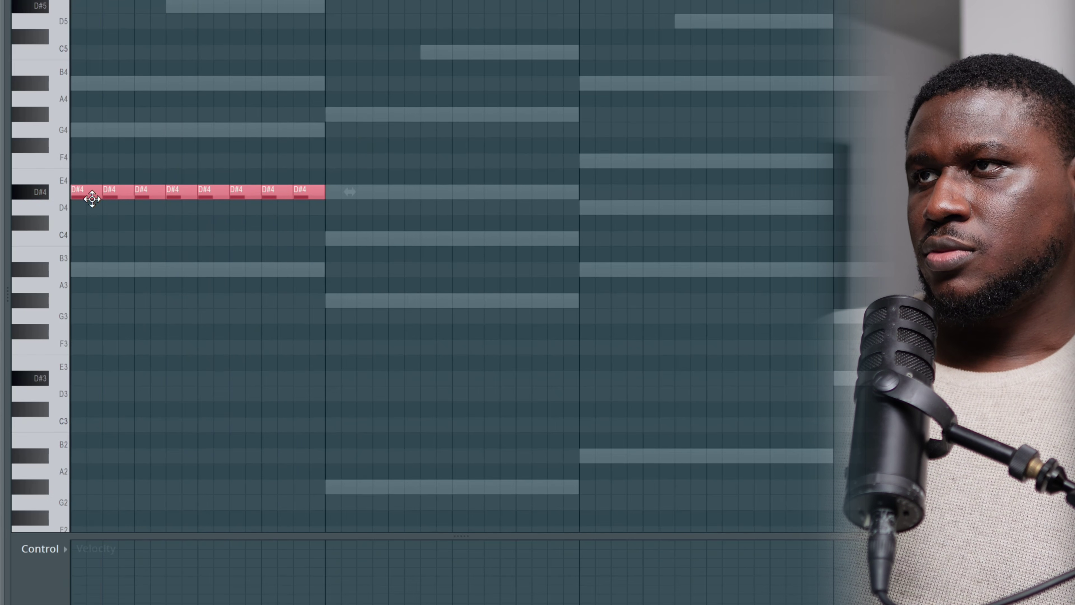
left_click_drag(81, 191, 326, 306, "shift")
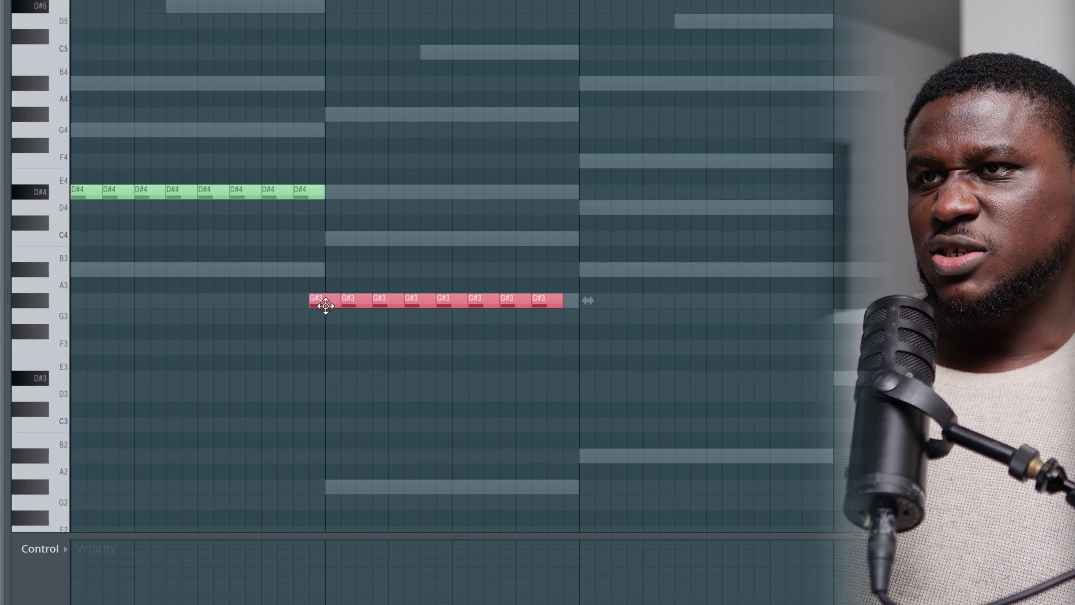
scroll(338, 308, "down", 2, "ctrl")
scroll(334, 305, "down", 2)
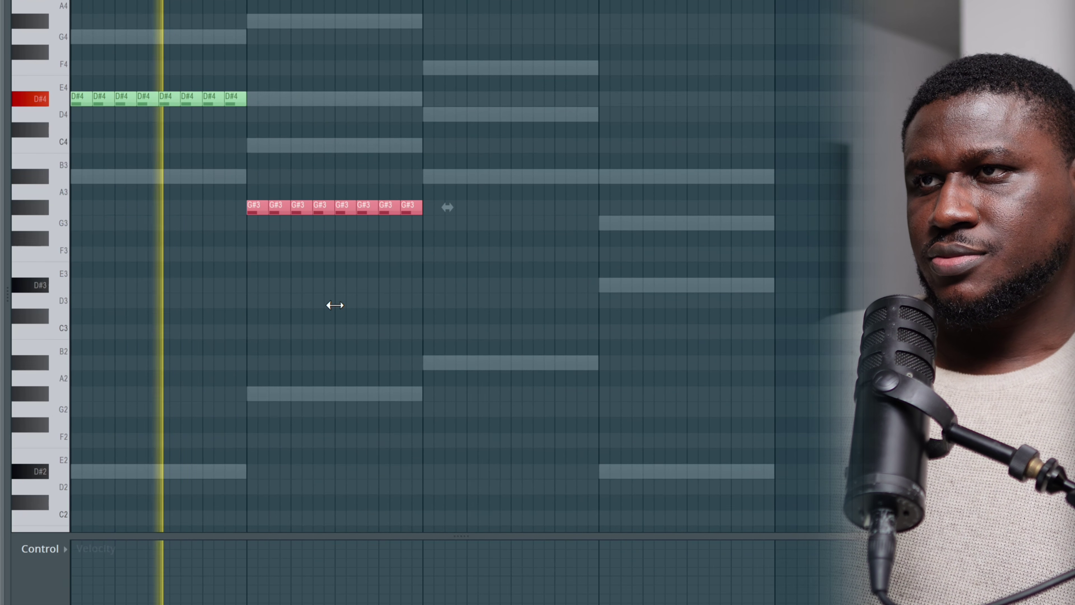
scroll(334, 304, "up", 1)
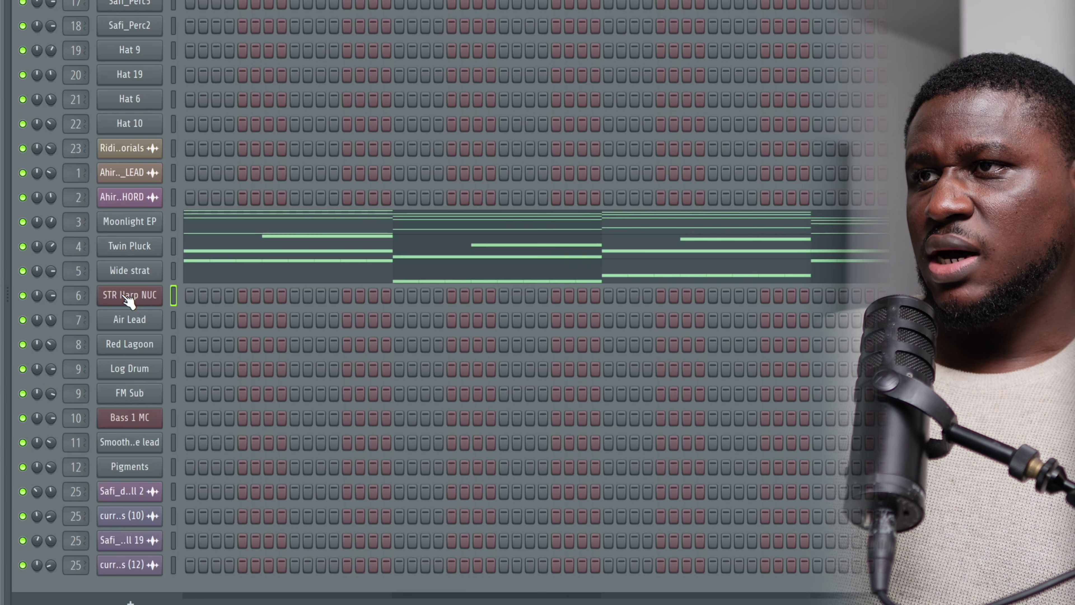
- Draw a short offbeat note for STR Harp NUC, set it to D#5, and repeat it every half bar through bar 4
left_click(128, 296)
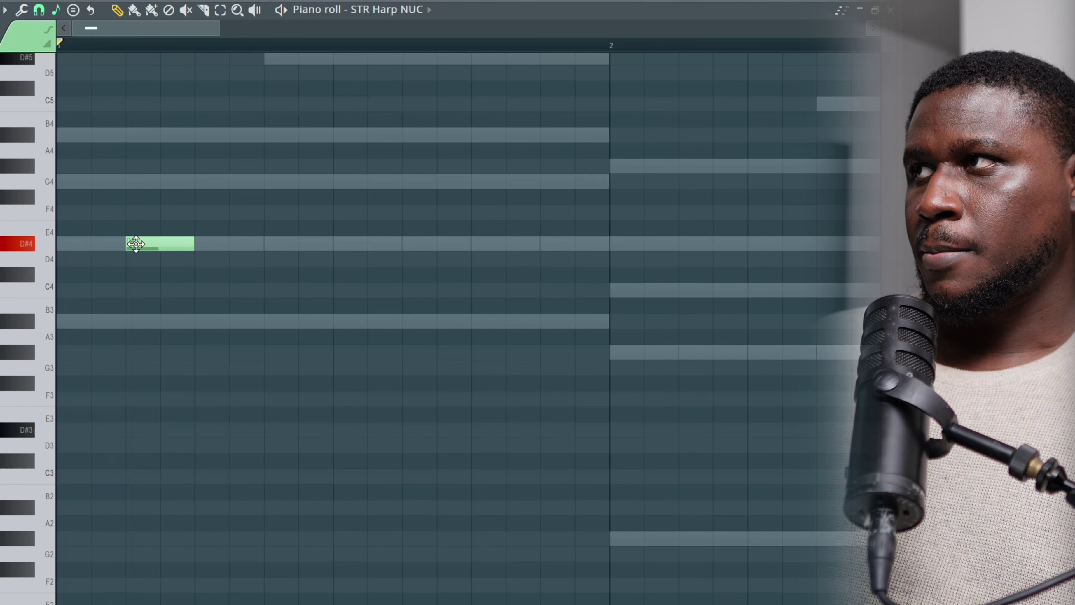
key("space")
key("space")
key("space")
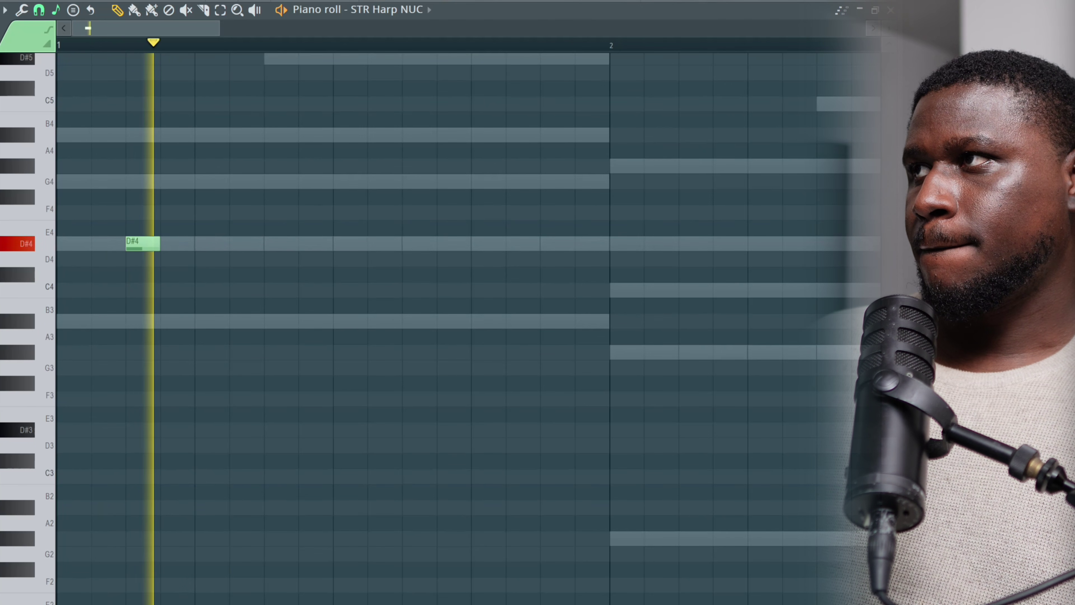
key("space")
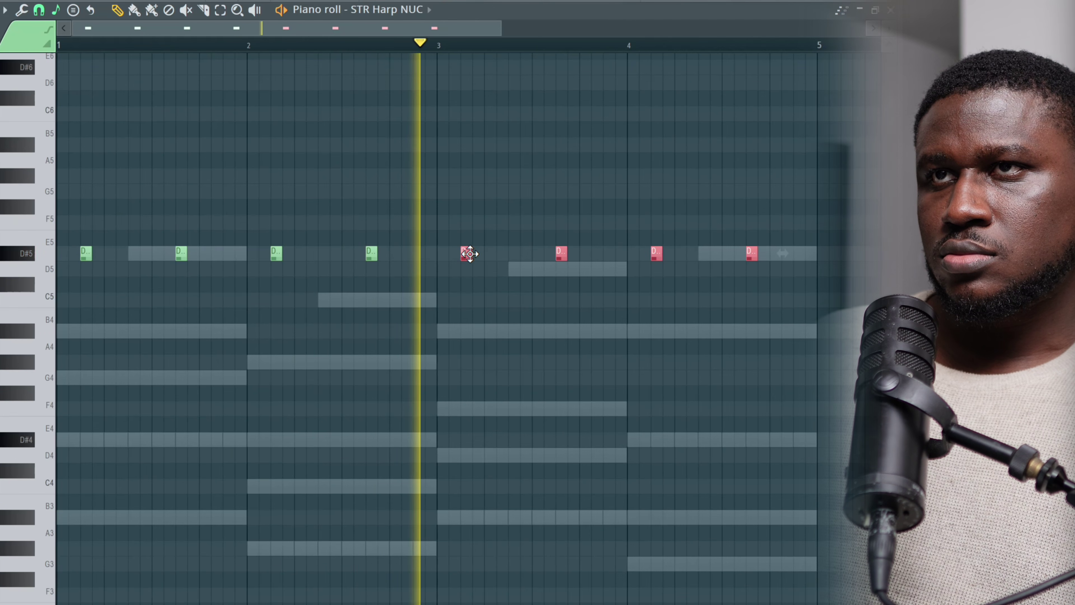
scroll(390, 311, "down", 1)
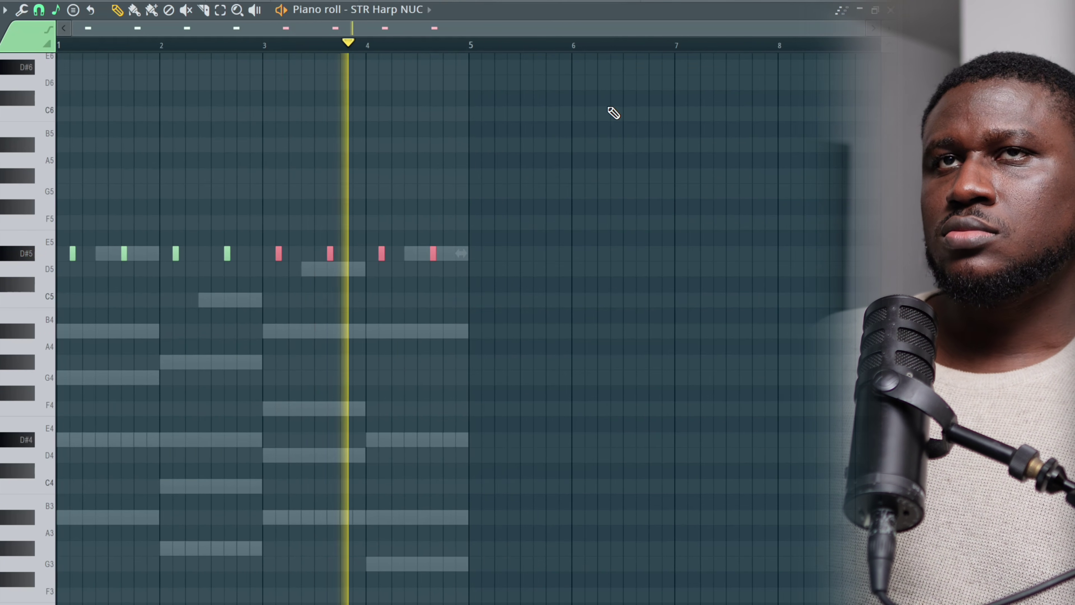
left_click(891, 9)
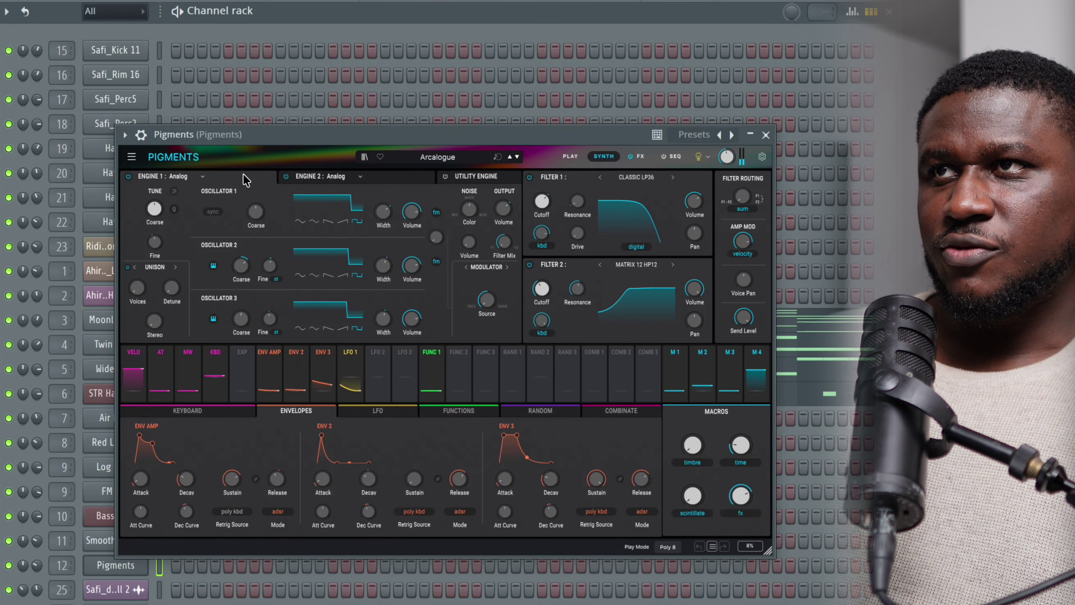
- Close the Pigments instrument and place short G4, C5, D5 and A#4 notes at the starts of bars 1 to 4
left_click(765, 136)
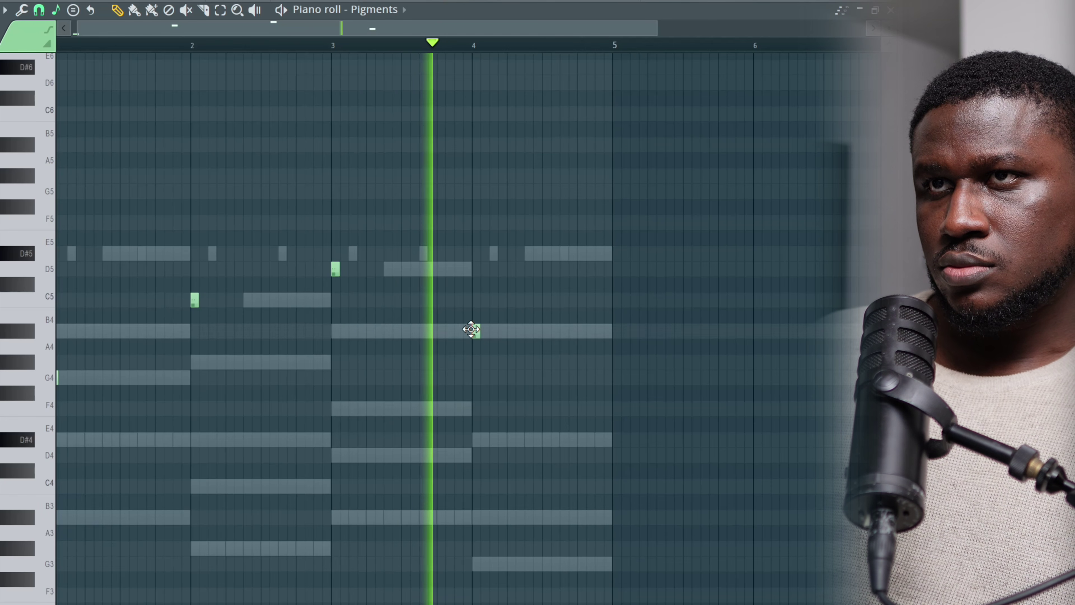
left_click(474, 330)
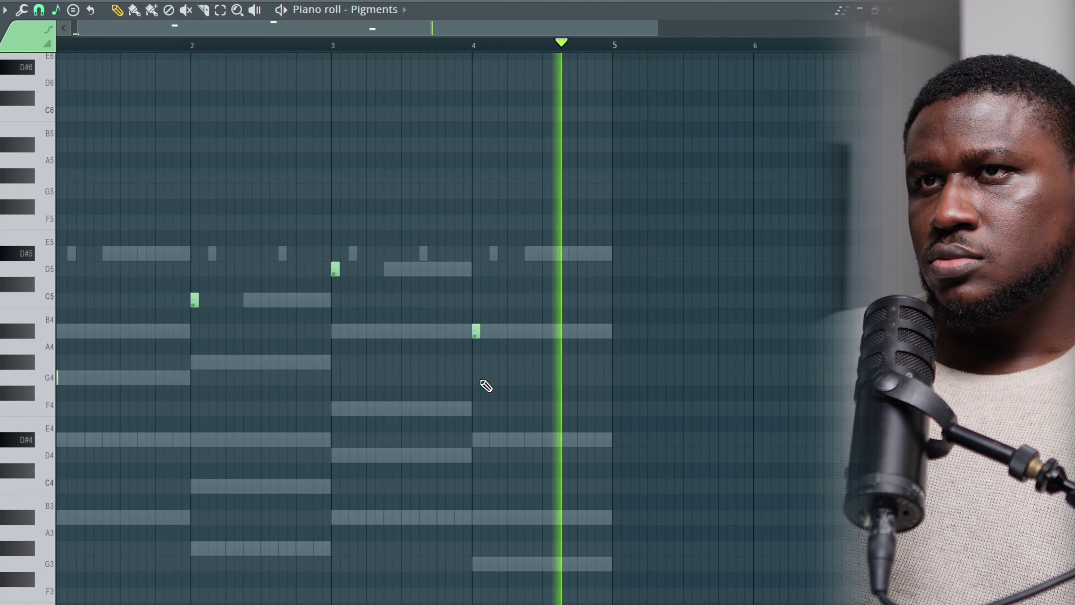
scroll(479, 379, "down", 2)
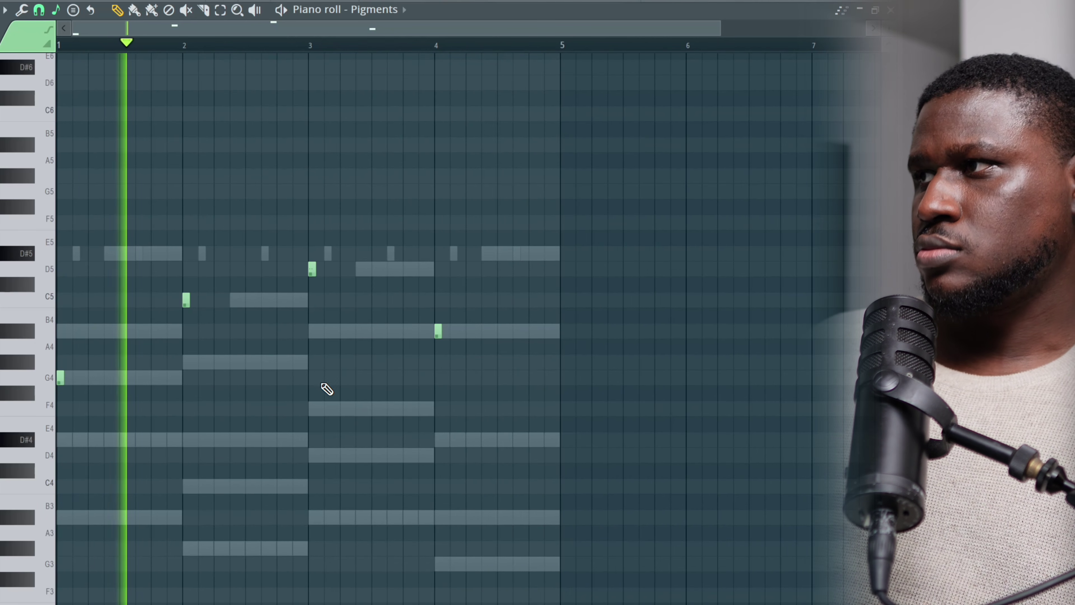
- Apply legato to the Pigments notes so each fills its bar, and check the playback
key("ctrl+l")
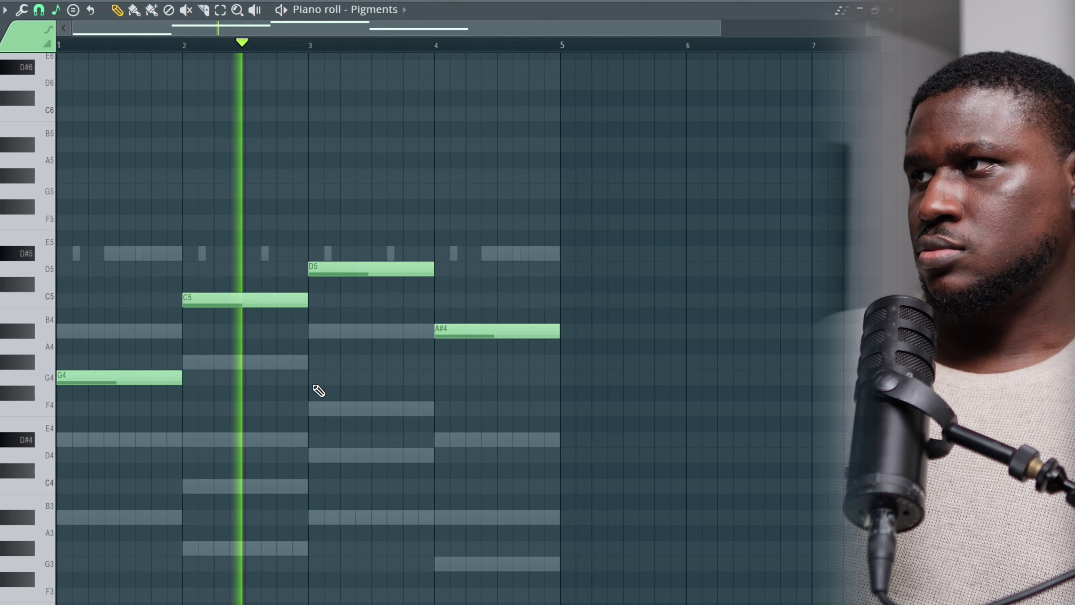
key("space")
key("space")
key("space")
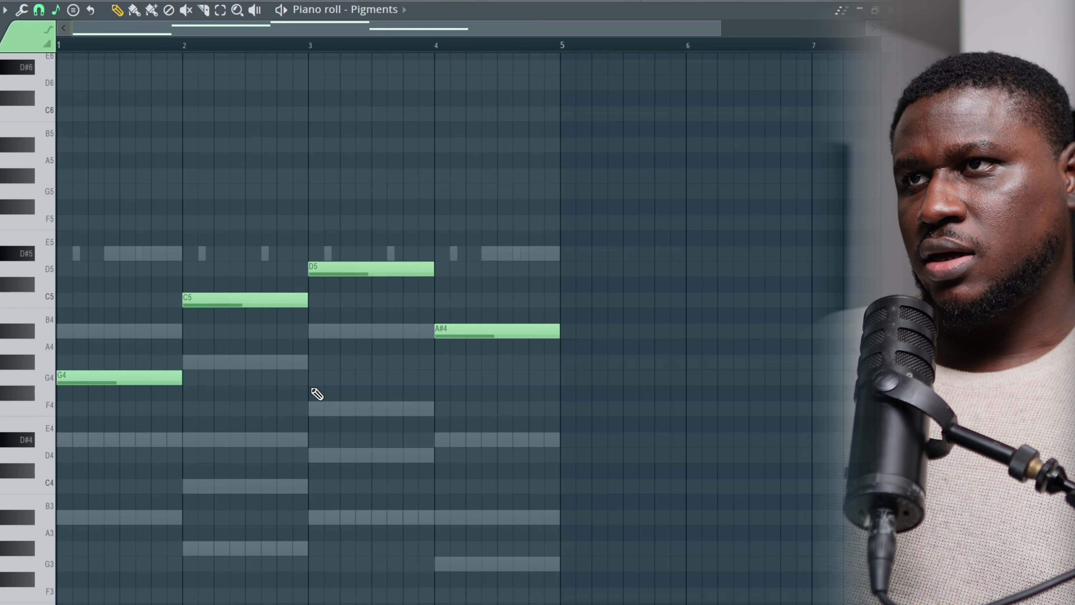
- Transpose the four Pigments notes up one octave and listen to them
key("space")
key("space")
key("ctrl+Up")
key("space")
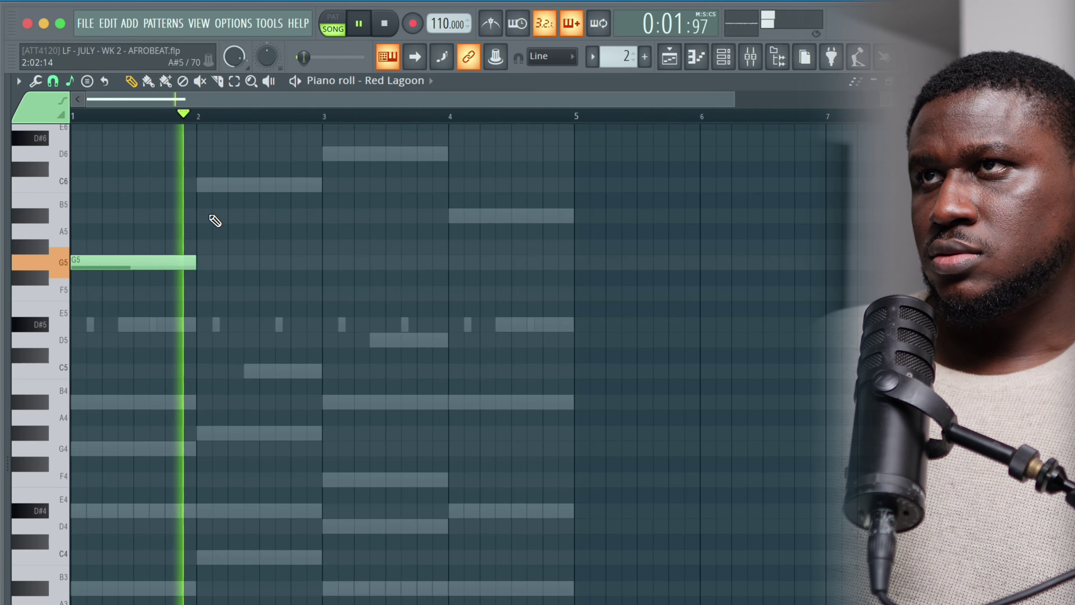
- Fill bars 2 to 4 of the Red Lagoon part with C6, D5 and G5, trying the line an octave higher
left_click(222, 214)
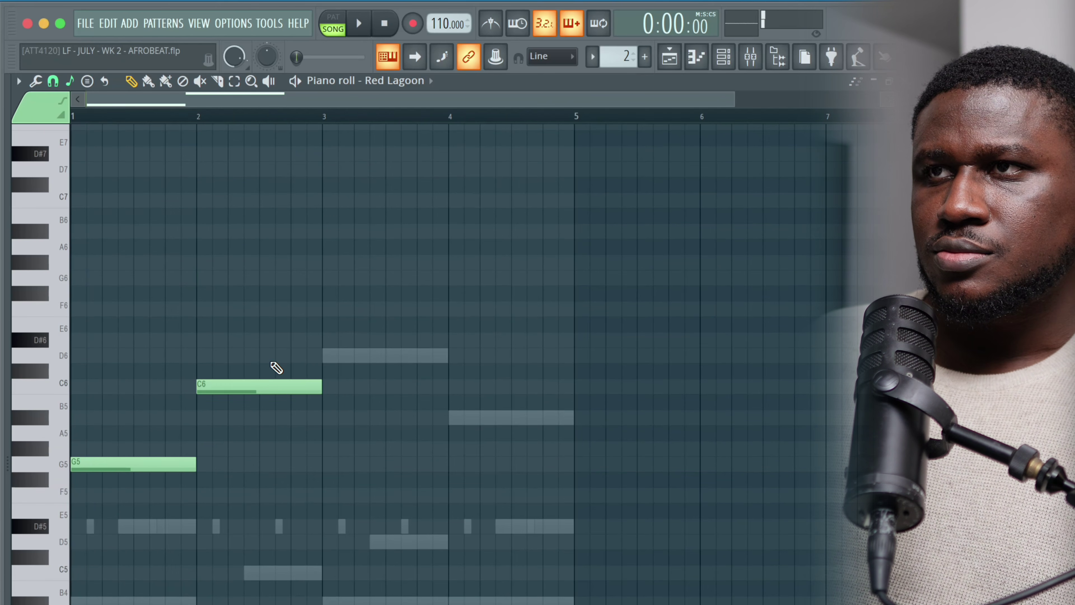
key("ctrl+Up")
key("space")
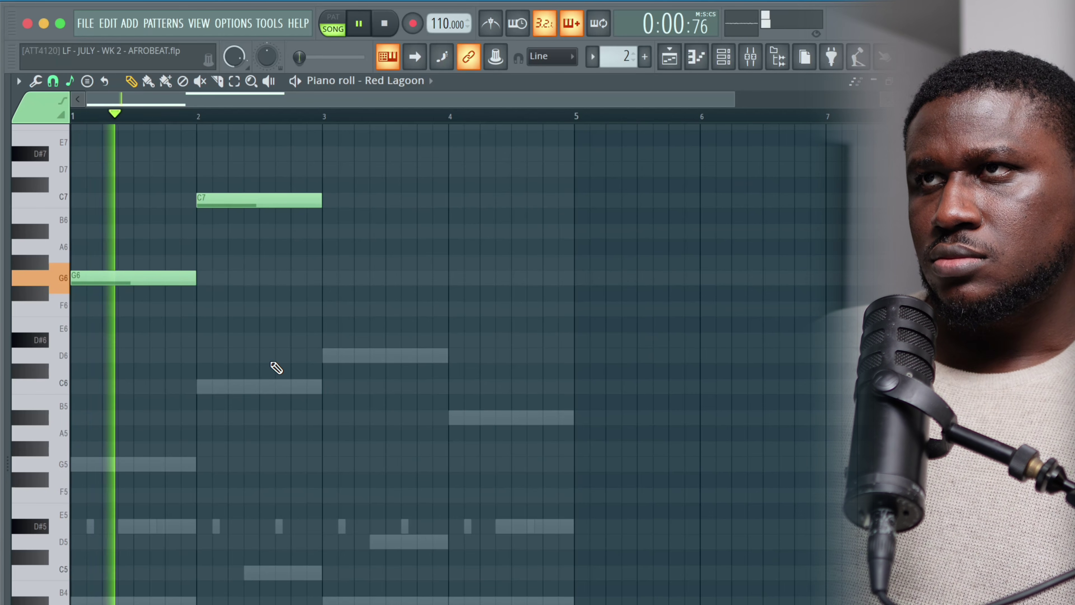
scroll(289, 367, "up", 1)
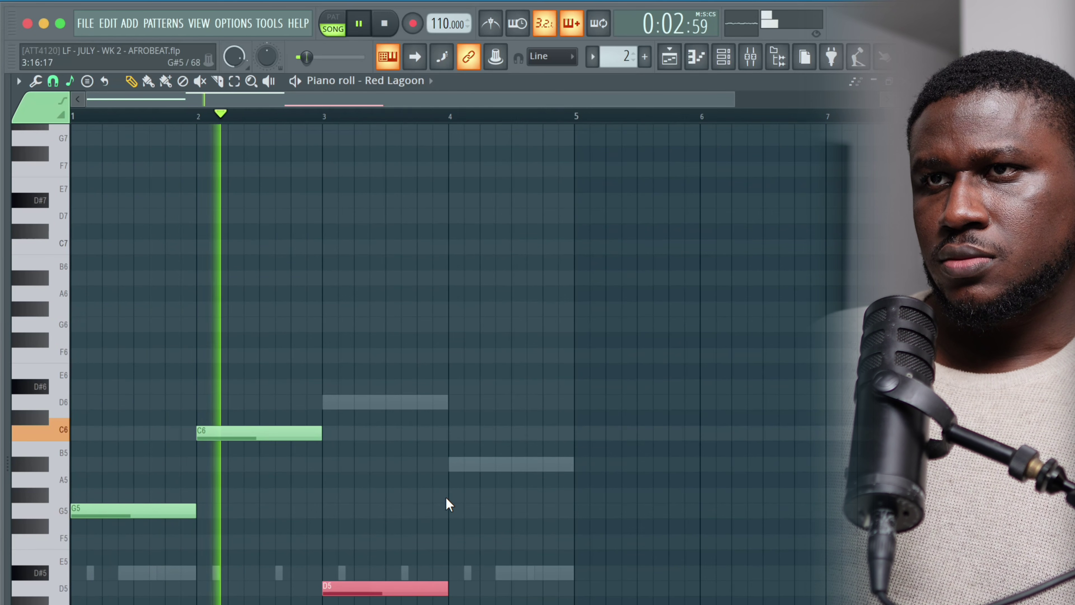
left_click(451, 509)
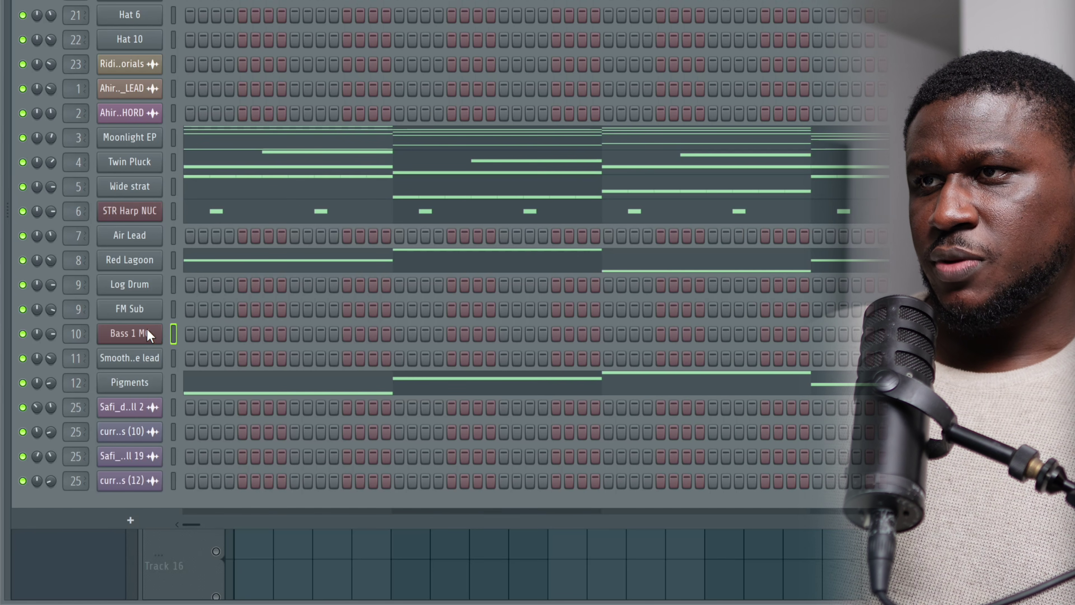
- Write bar-long D#4, G#3, A#3 and D#4 notes for Bass 1 MC in bars 1 to 4 and play them back
right_click(147, 330)
left_click(214, 331)
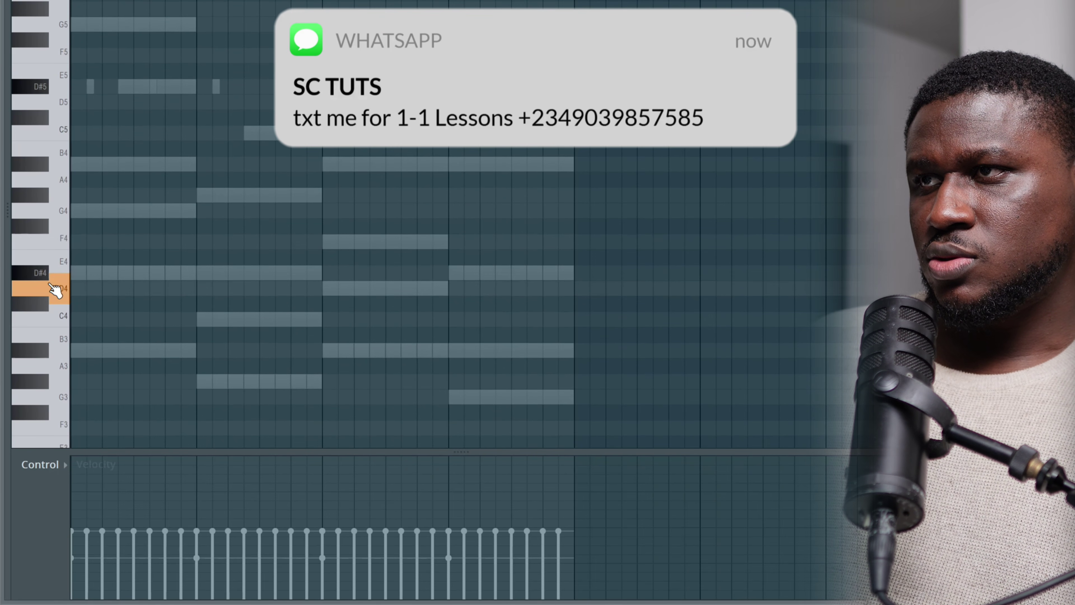
left_click(457, 273)
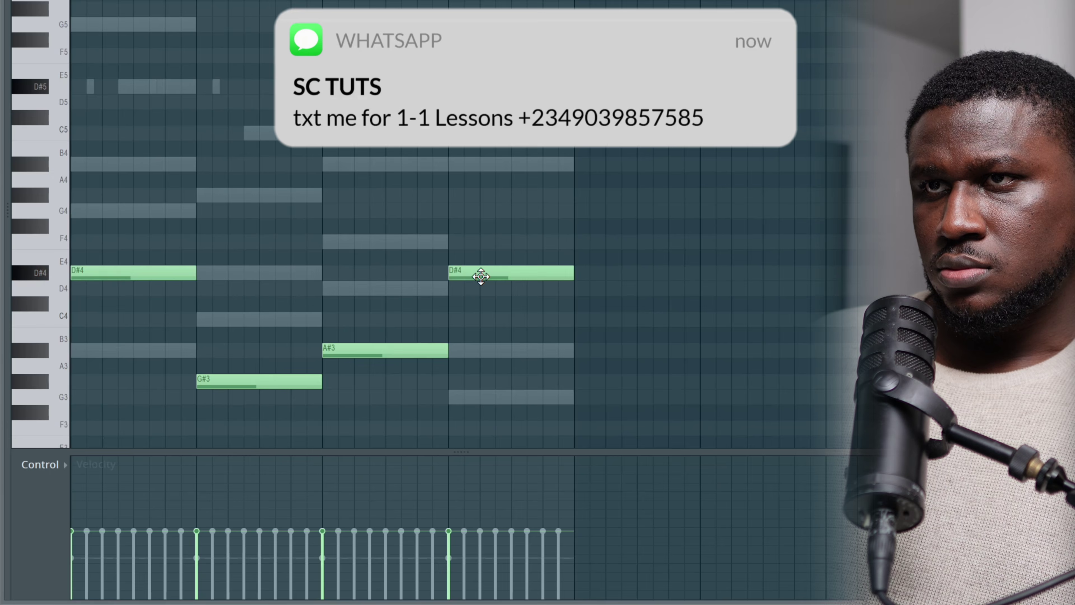
key("space")
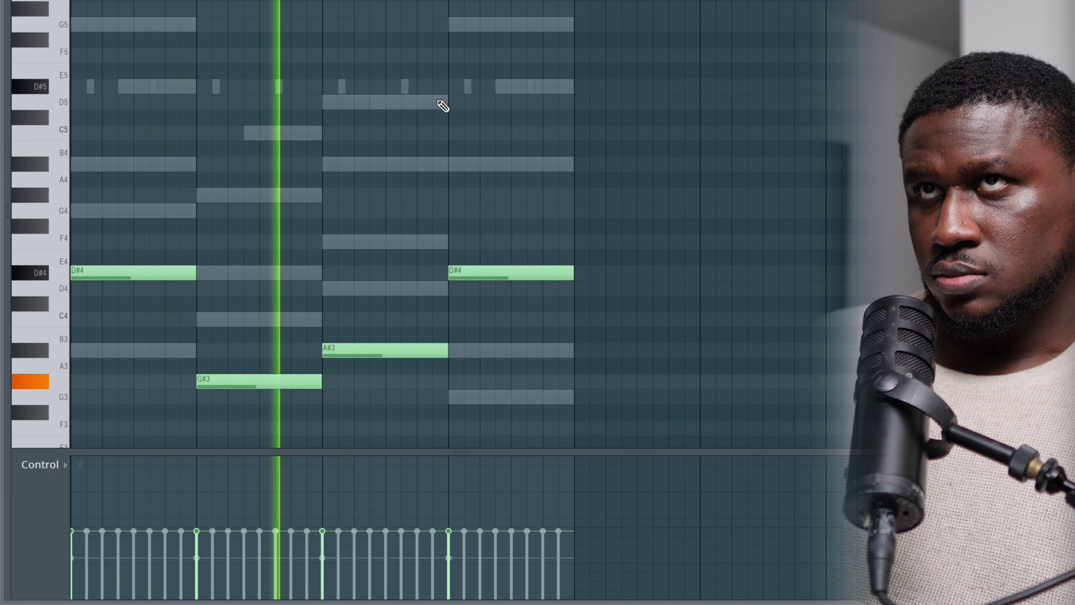
key("space")
key("F6")
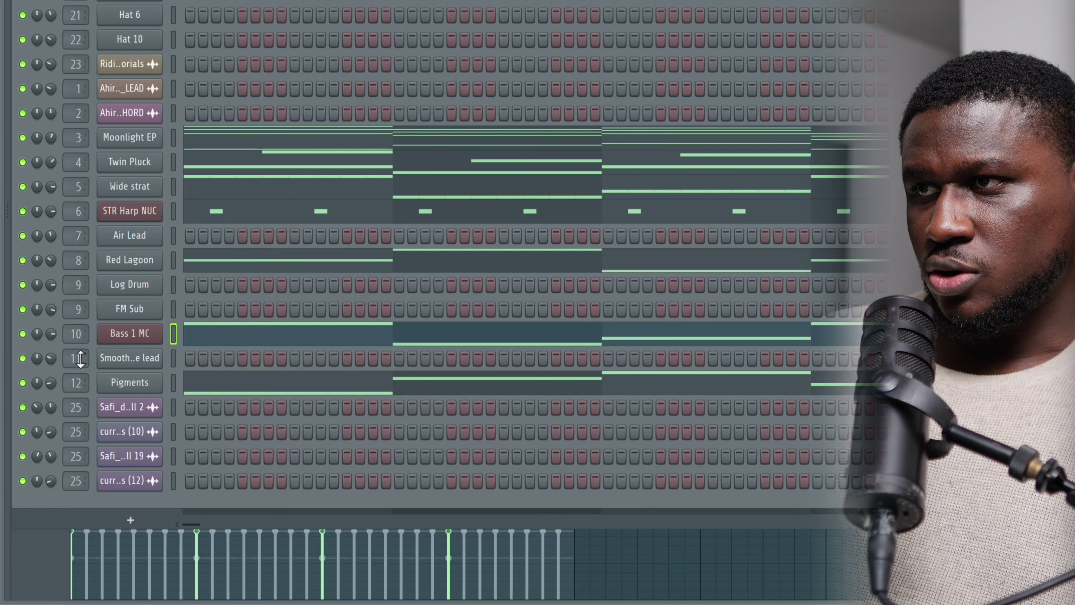
key("space")
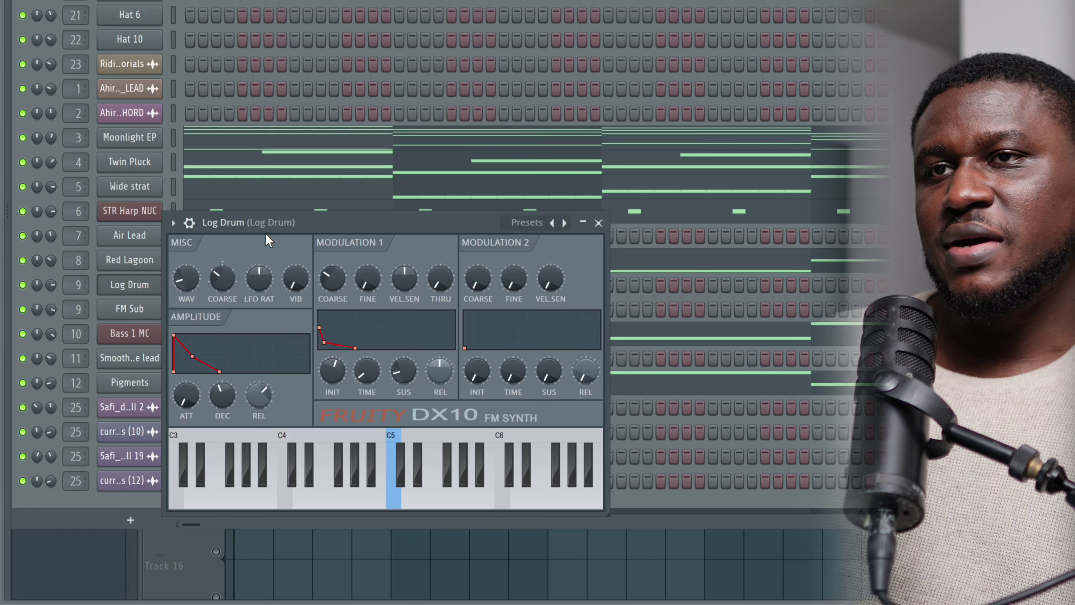
- Close the Log Drum instrument and place three short D#3 notes in bar 1 and two G#2 notes in bar 2 of its part
left_click(598, 223)
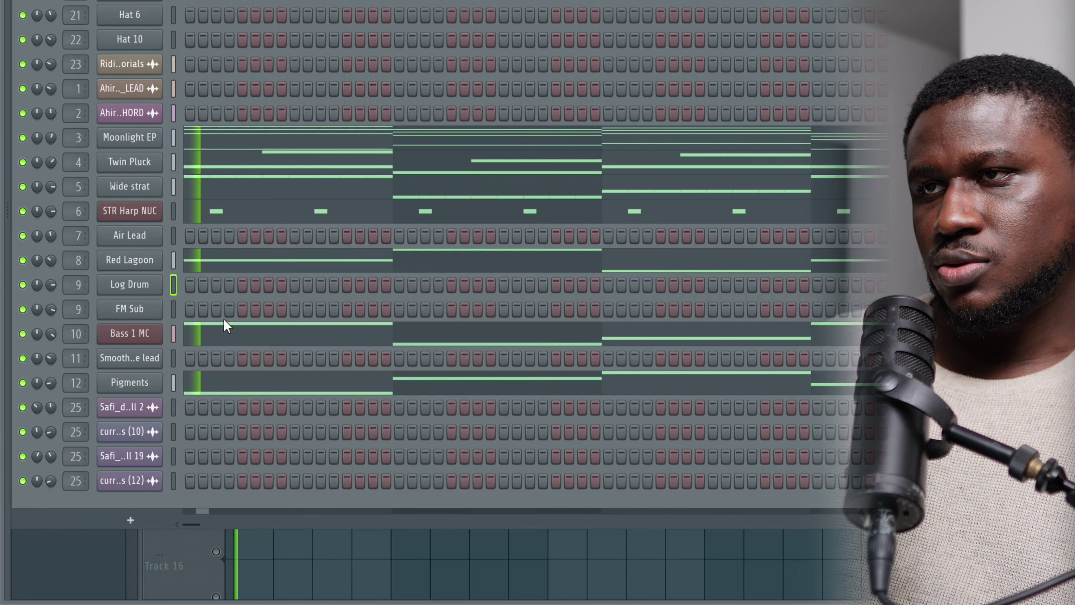
right_click(141, 289)
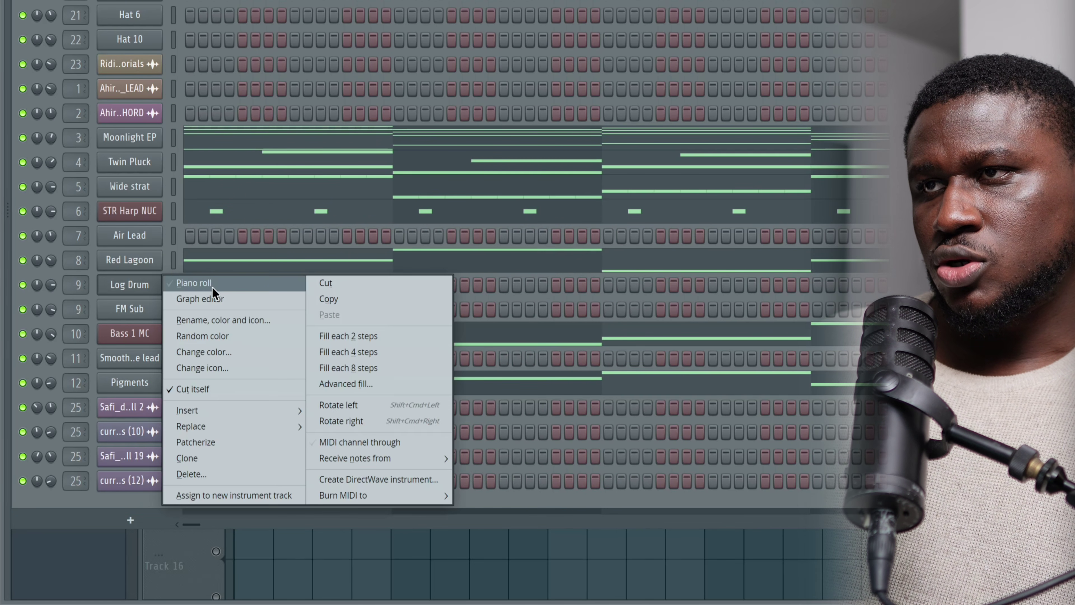
left_click(212, 286)
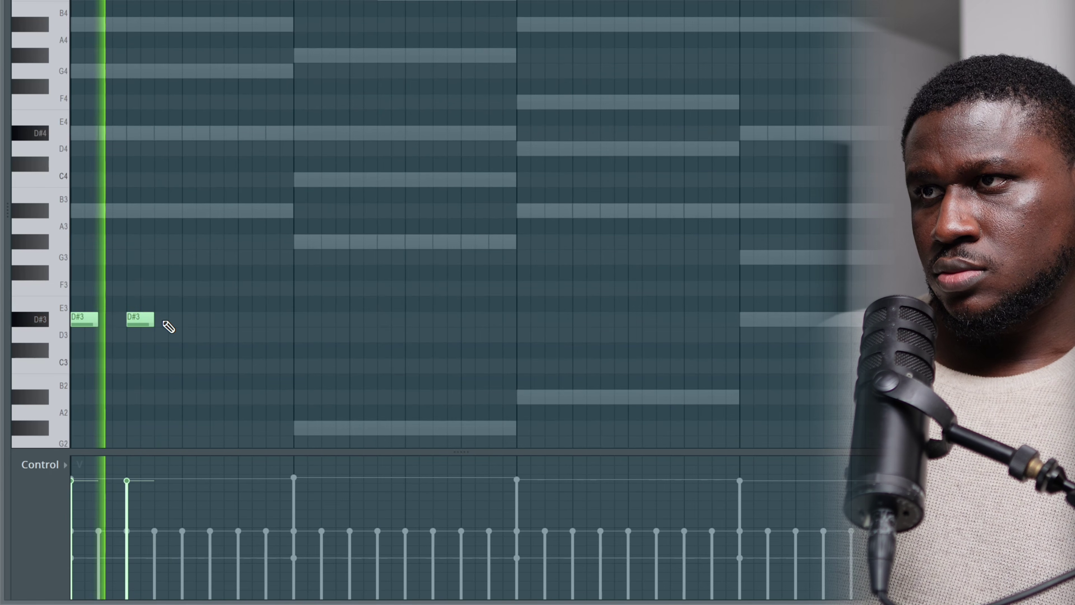
left_click(180, 320)
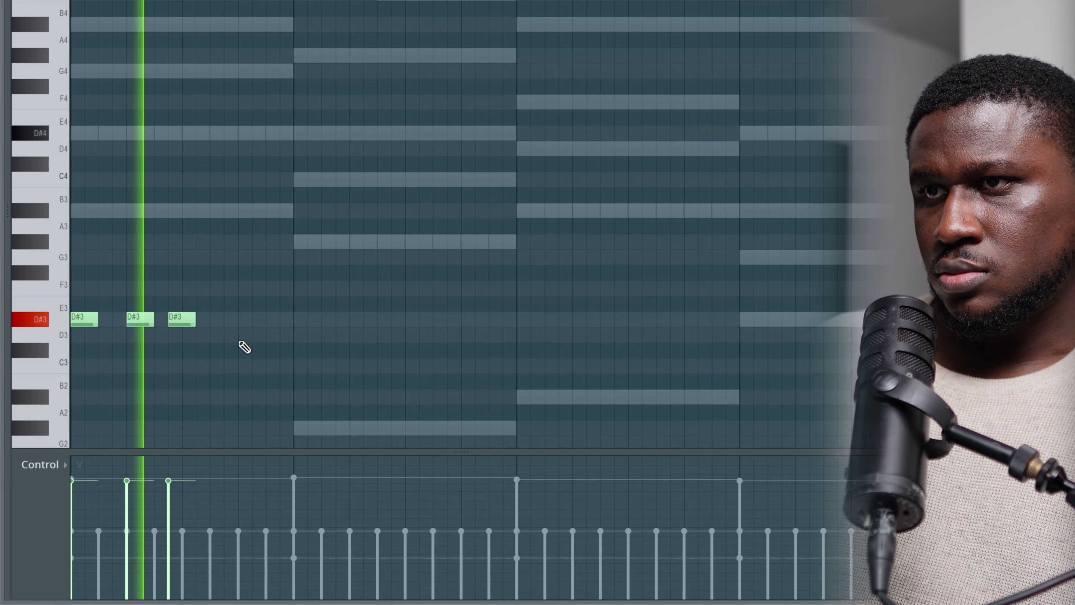
scroll(295, 379, "down", 1)
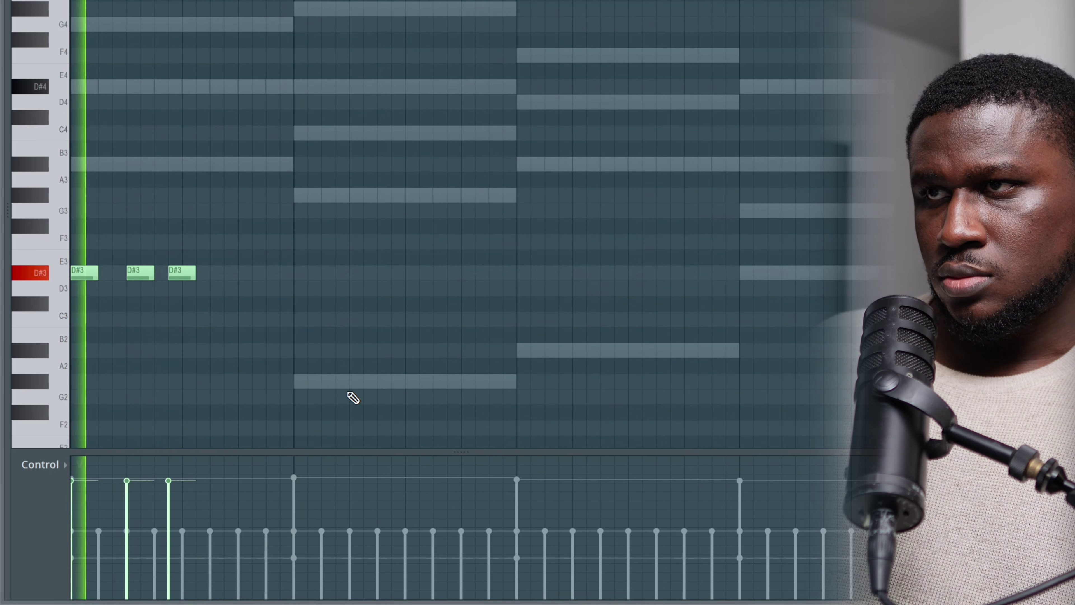
left_click(360, 382)
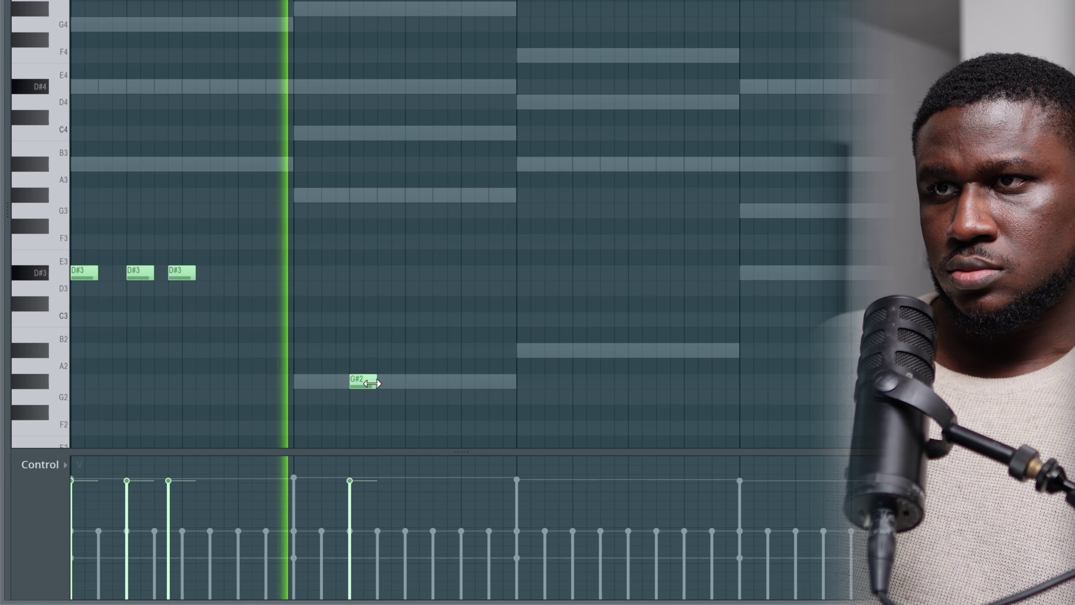
left_click(400, 382)
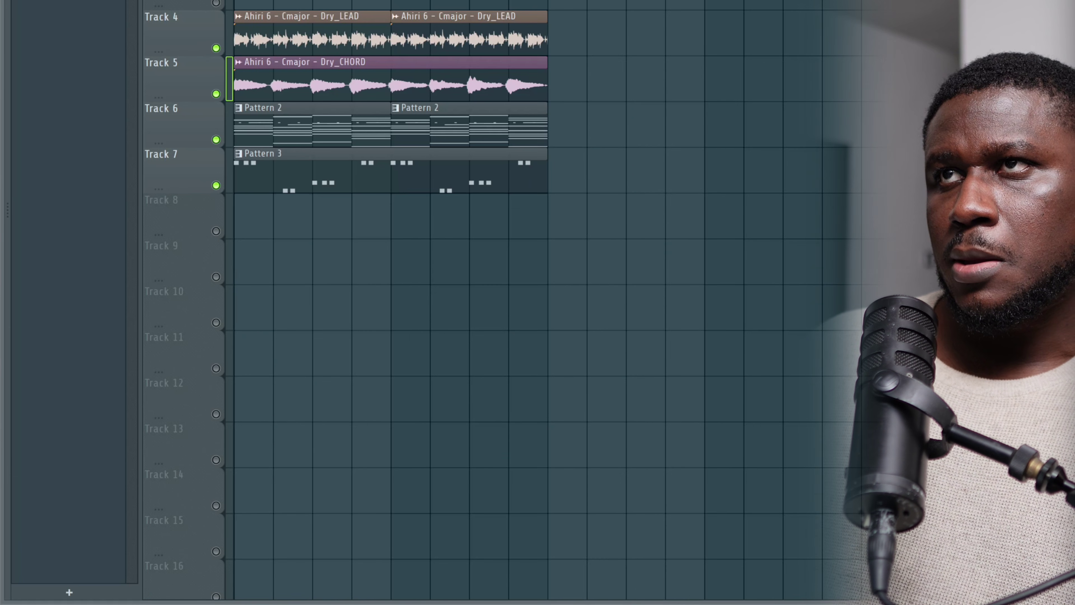
- Reopen Pattern 3 and add extra D#3 hits to the Log Drum figure in bar 5, shortening one of them
double_click(280, 175)
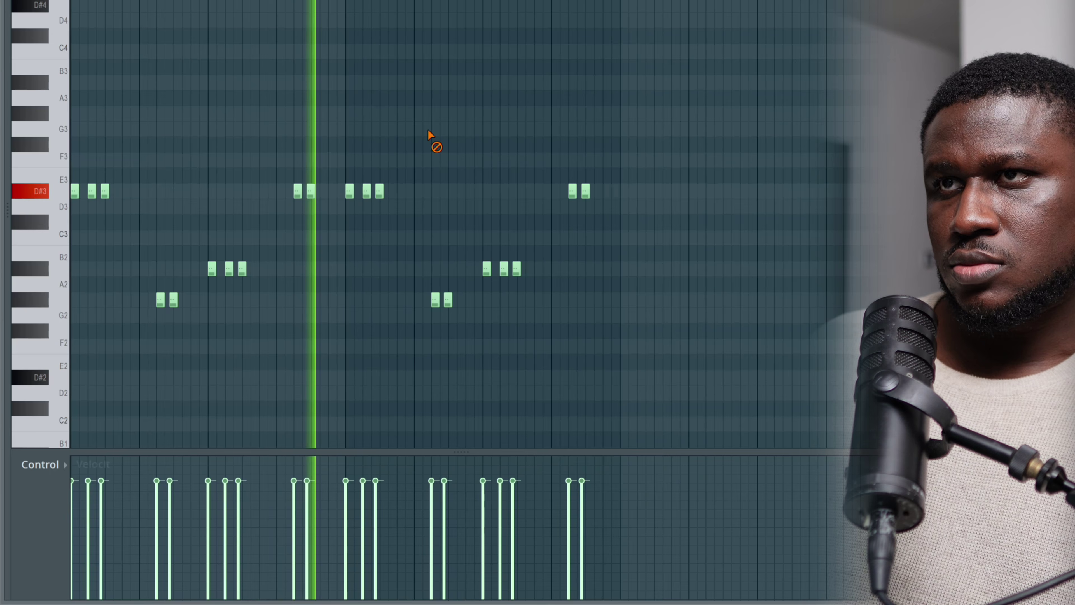
scroll(428, 151, "up", 2)
scroll(429, 151, "up", 2)
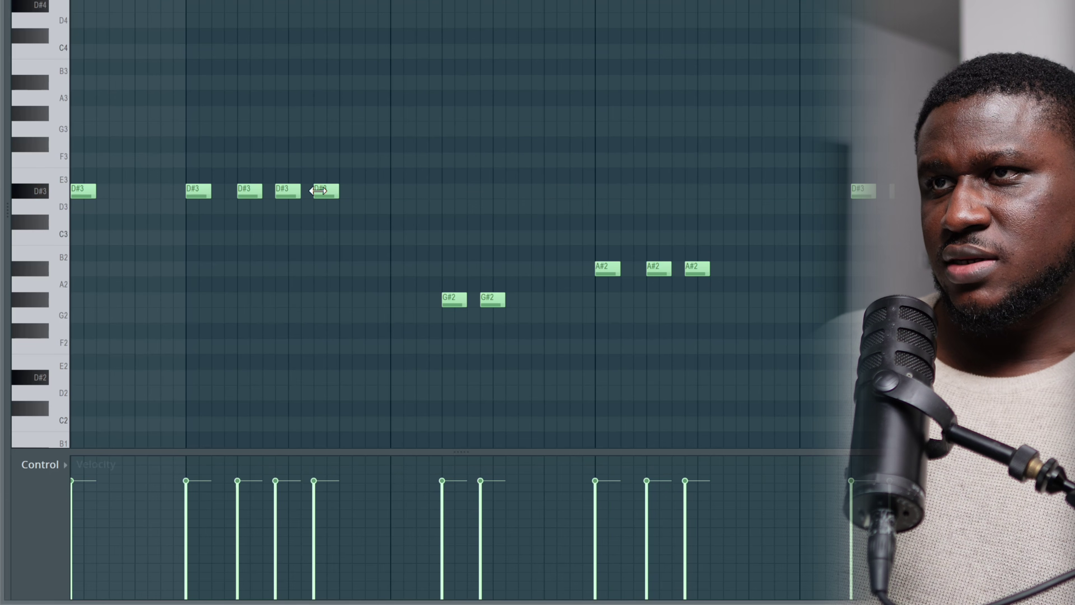
left_click(356, 191)
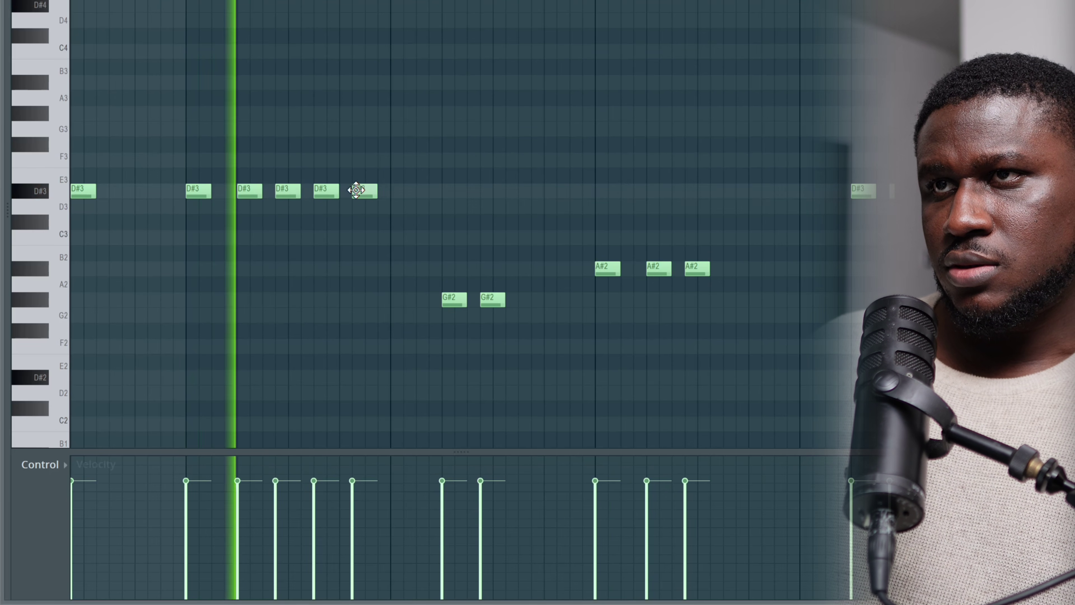
left_click_drag(375, 191, 364, 191)
left_click(370, 191)
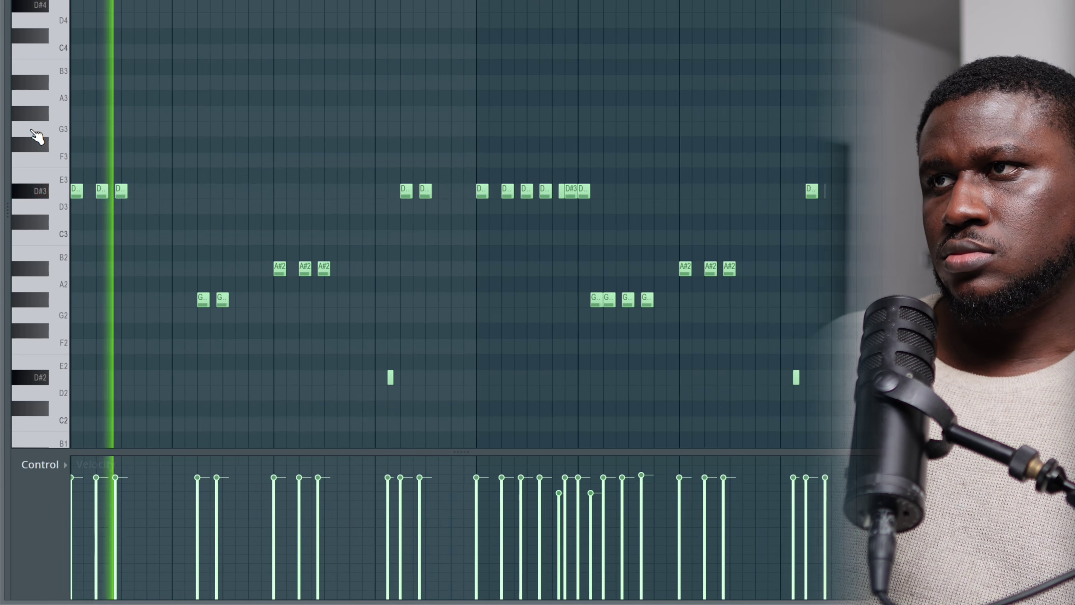
- Review the Log Drum notes across all eight bars during playback
scroll(31, 130, "up", 1)
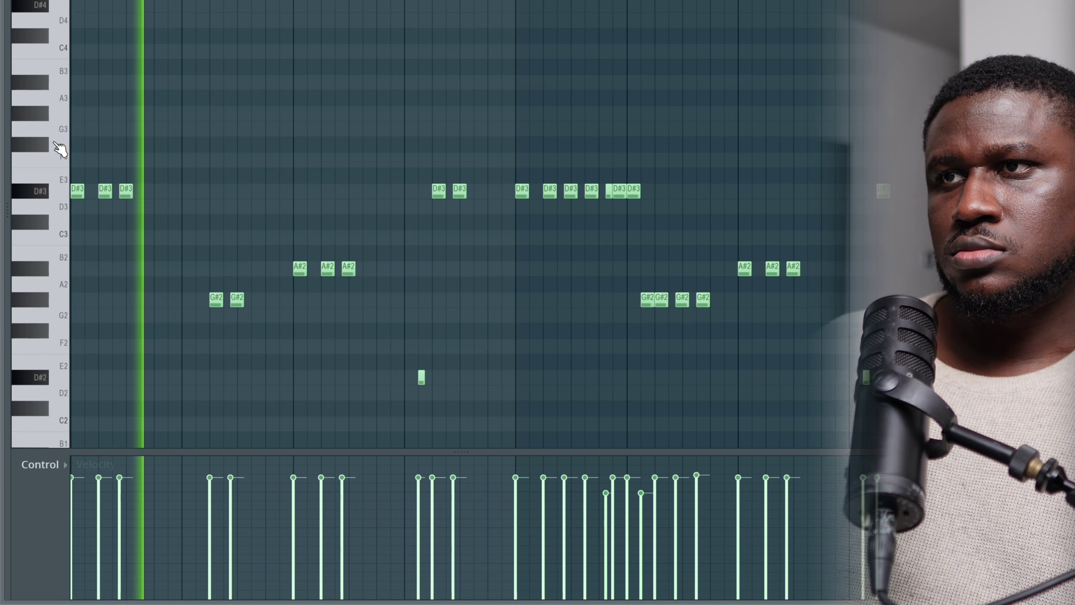
scroll(202, 216, "down", 3)
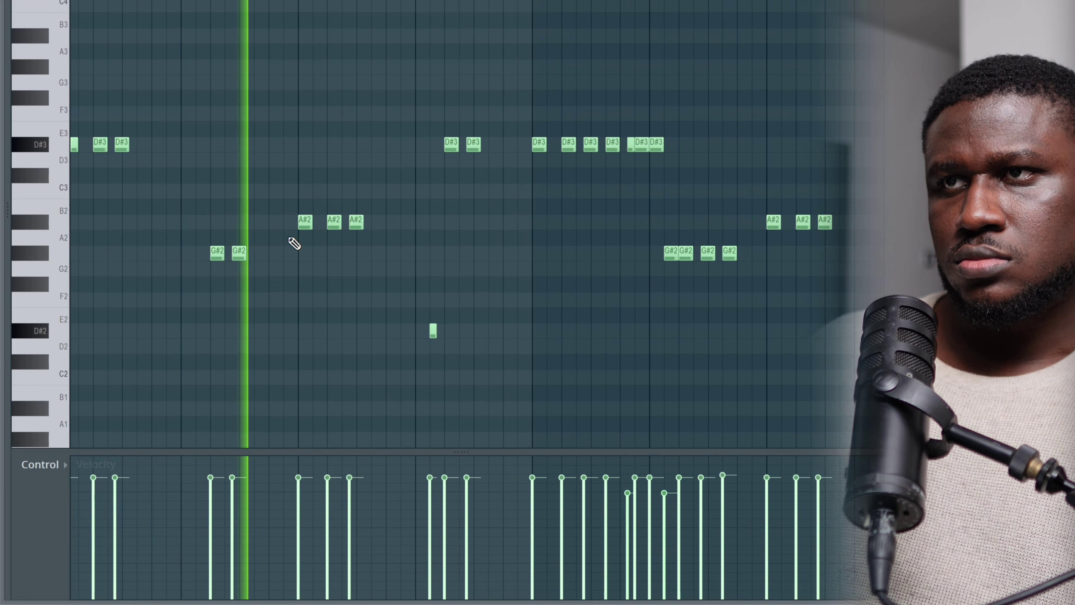
scroll(293, 242, "up", 2)
scroll(328, 253, "down", 4)
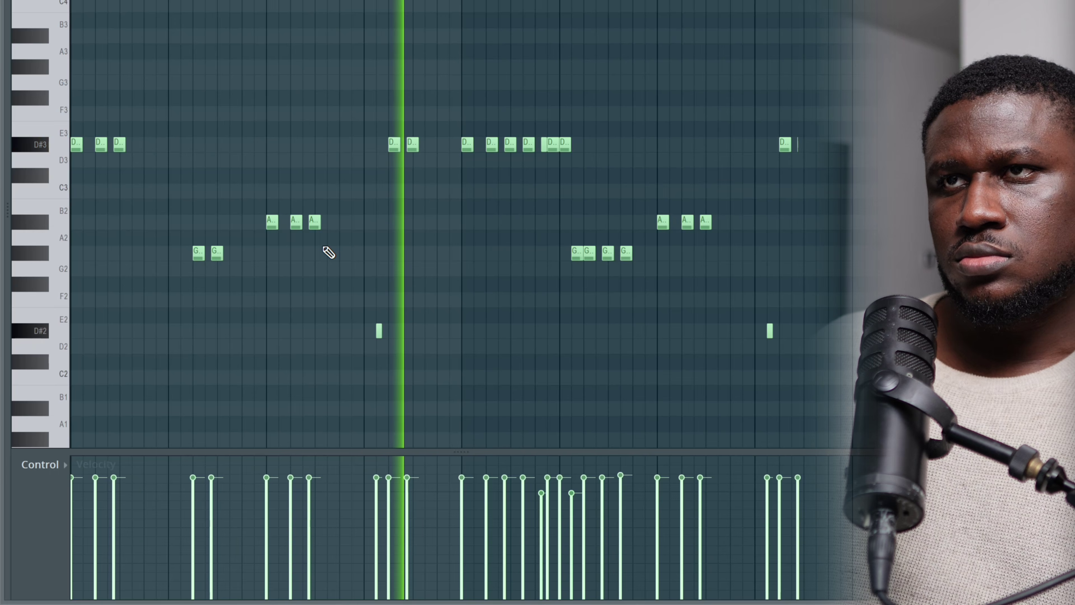
scroll(468, 276, "down", 1)
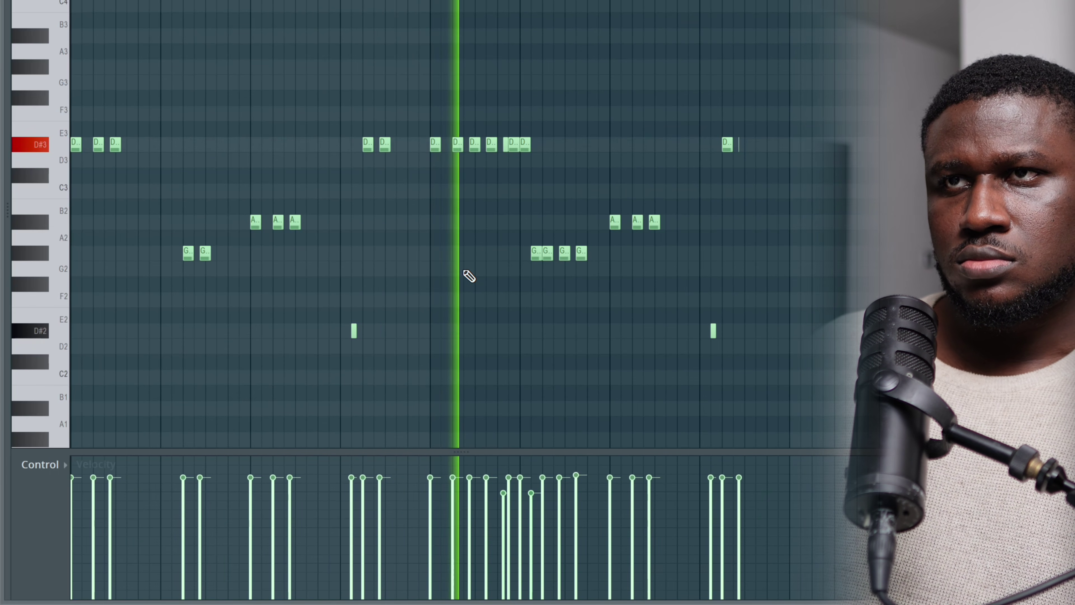
scroll(468, 276, "down", 1)
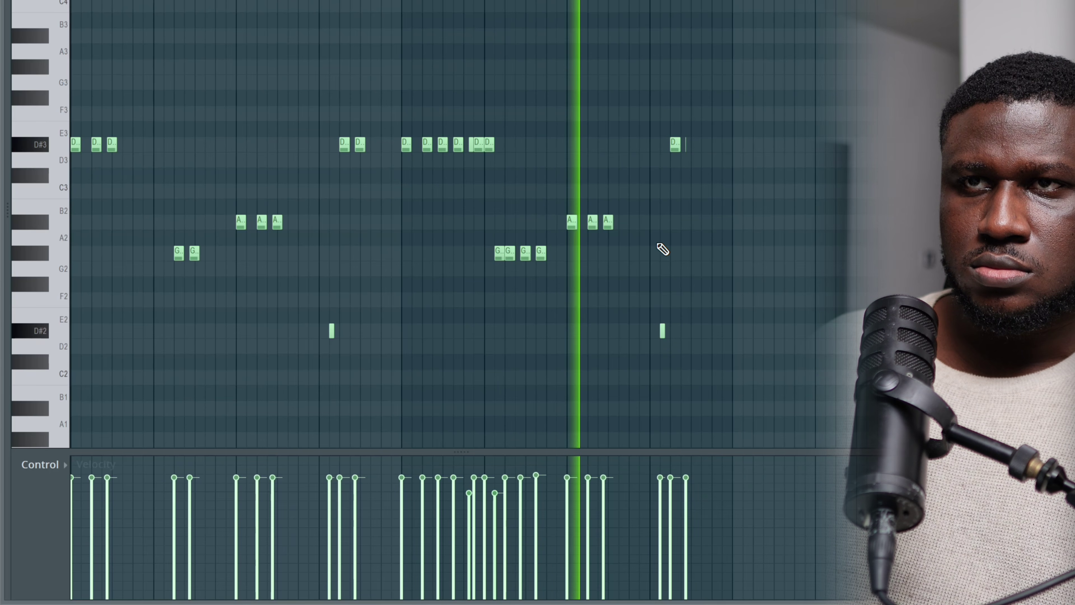
scroll(739, 258, "up", 1)
scroll(740, 258, "down", 1)
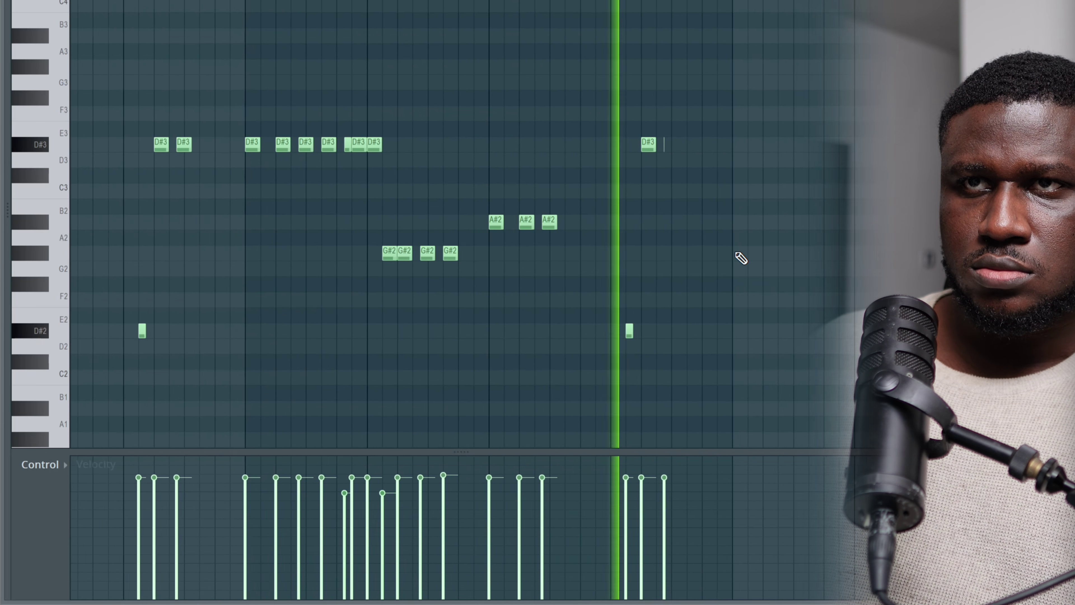
scroll(739, 256, "up", 1)
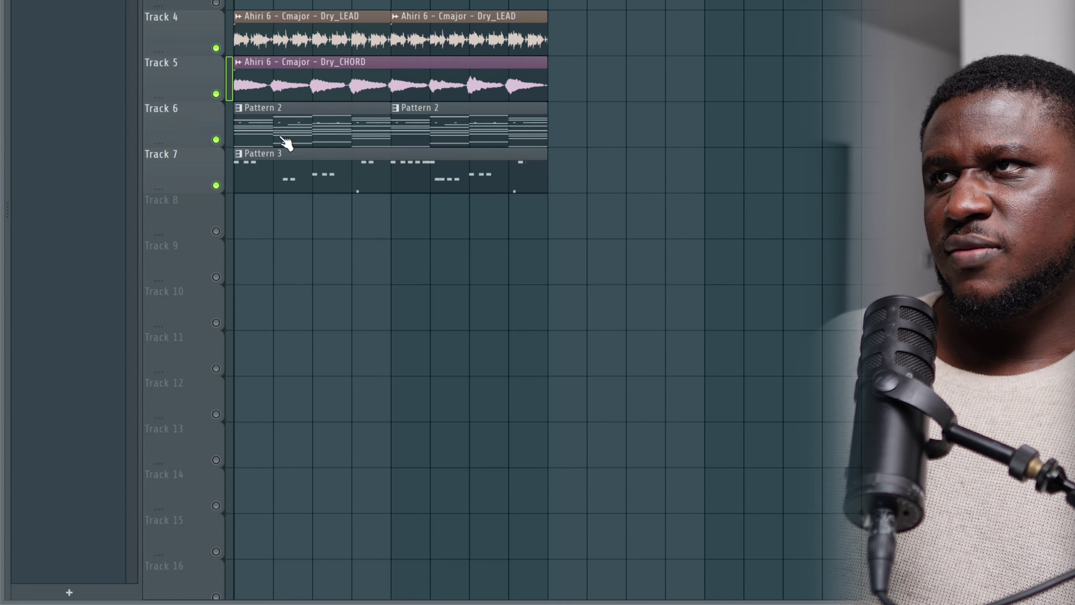
- Split Pattern 2 by channel into separate instrument patterns and delete the leftover Moonlight EP clip on track 6
right_click(69, 1)
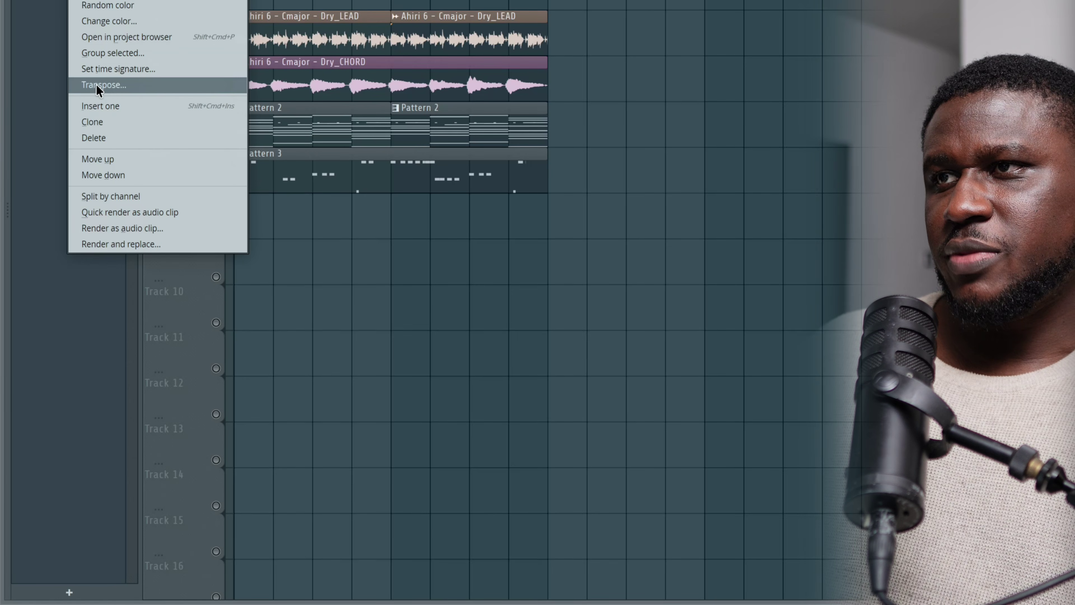
left_click(95, 193)
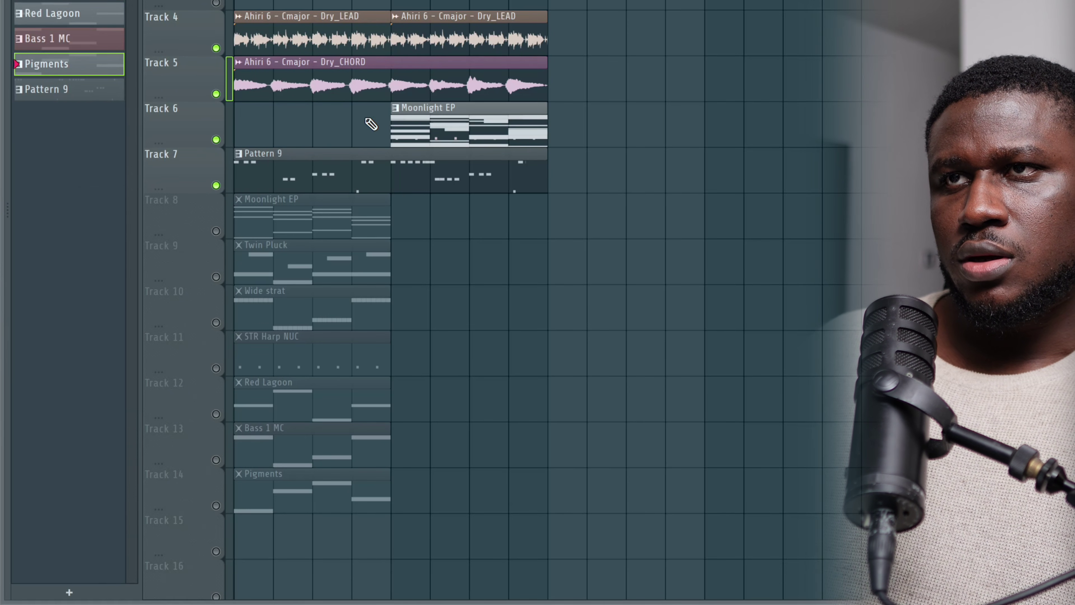
left_click_drag(367, 121, 549, 125)
key("Delete")
- Duplicate the Moonlight EP through Pigments clips on tracks 8 to 14 into the following four bars and clear the selection
left_click_drag(420, 512, 250, 227)
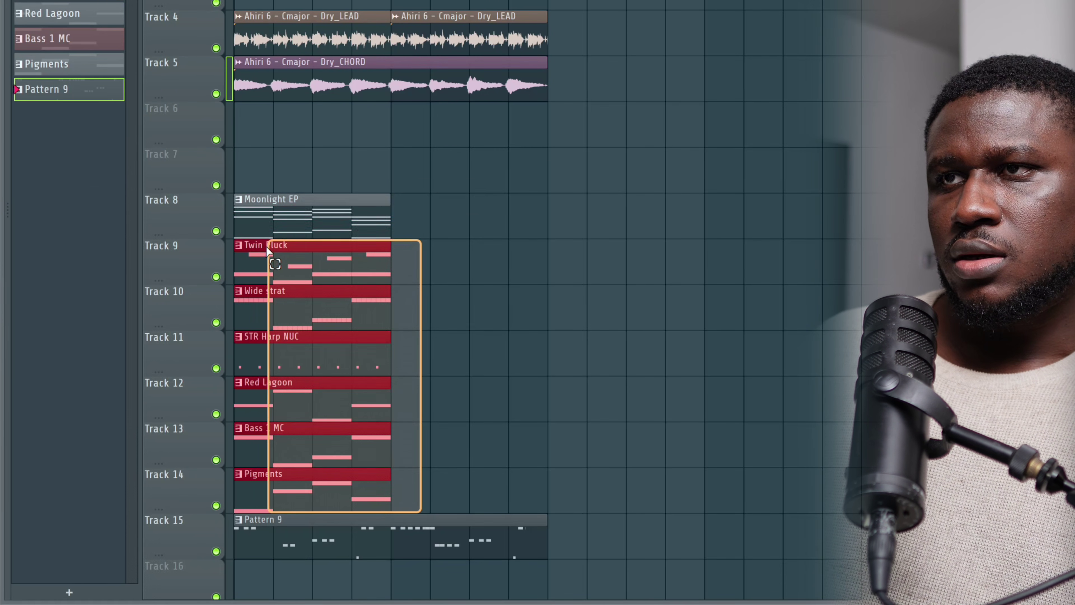
key("ctrl+b")
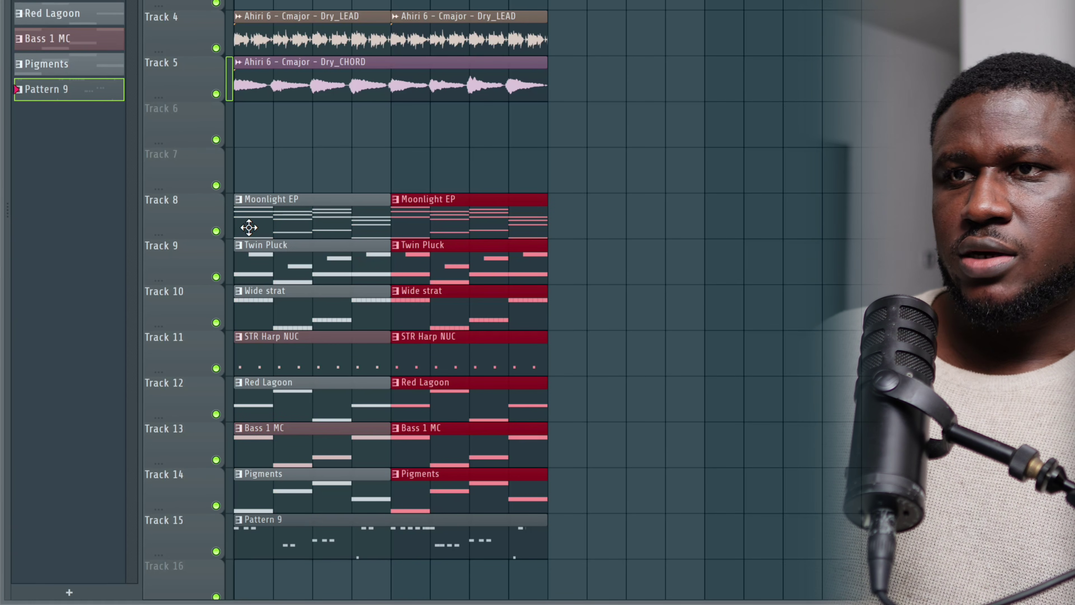
scroll(474, 320, "down", 2)
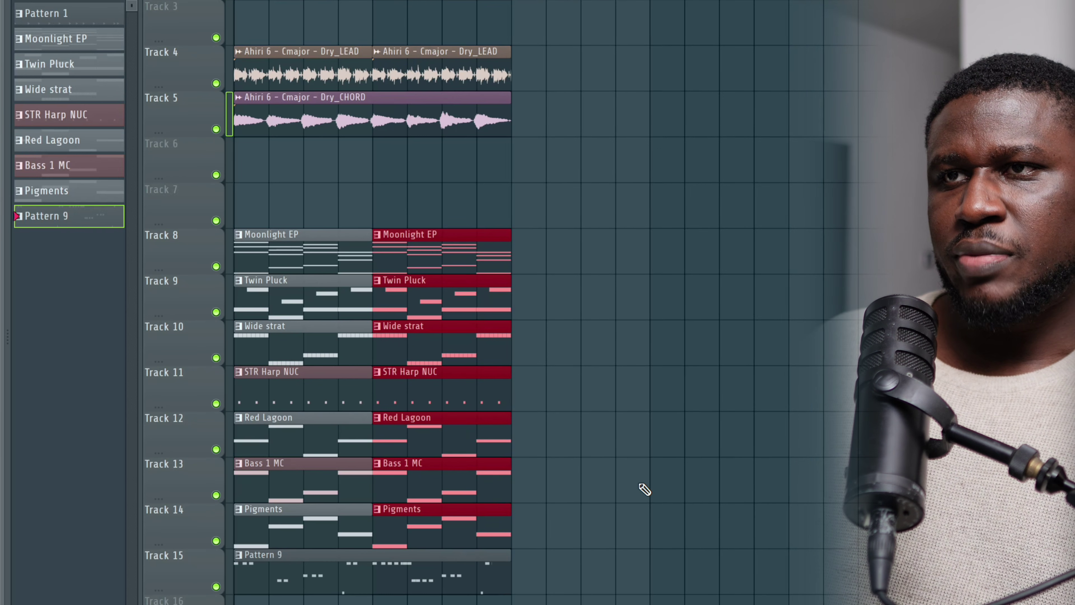
left_click(637, 487)
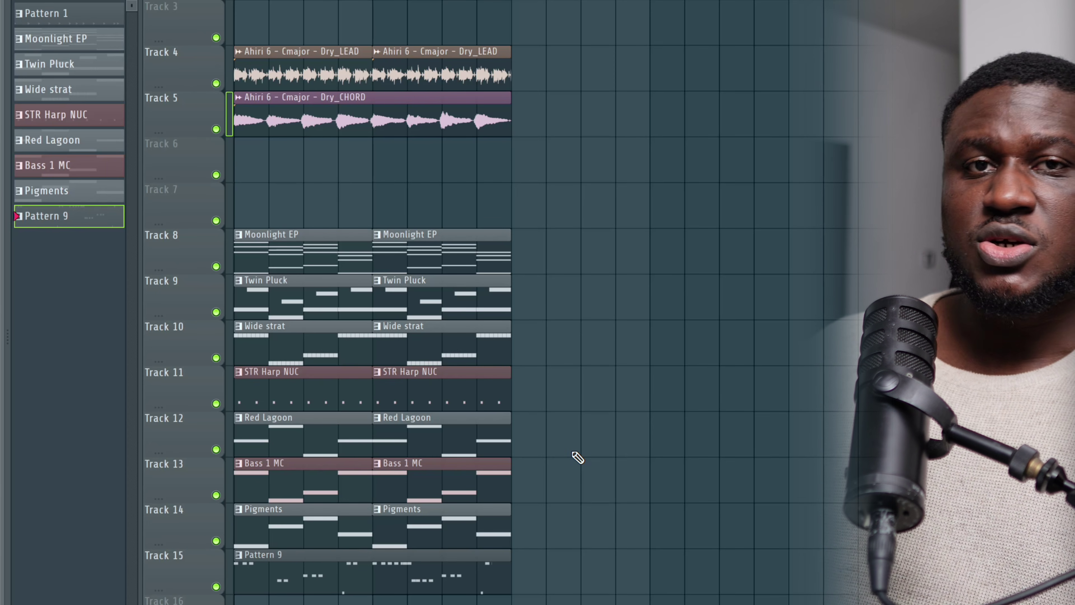
scroll(576, 458, "down", 2)
scroll(514, 450, "down", 1)
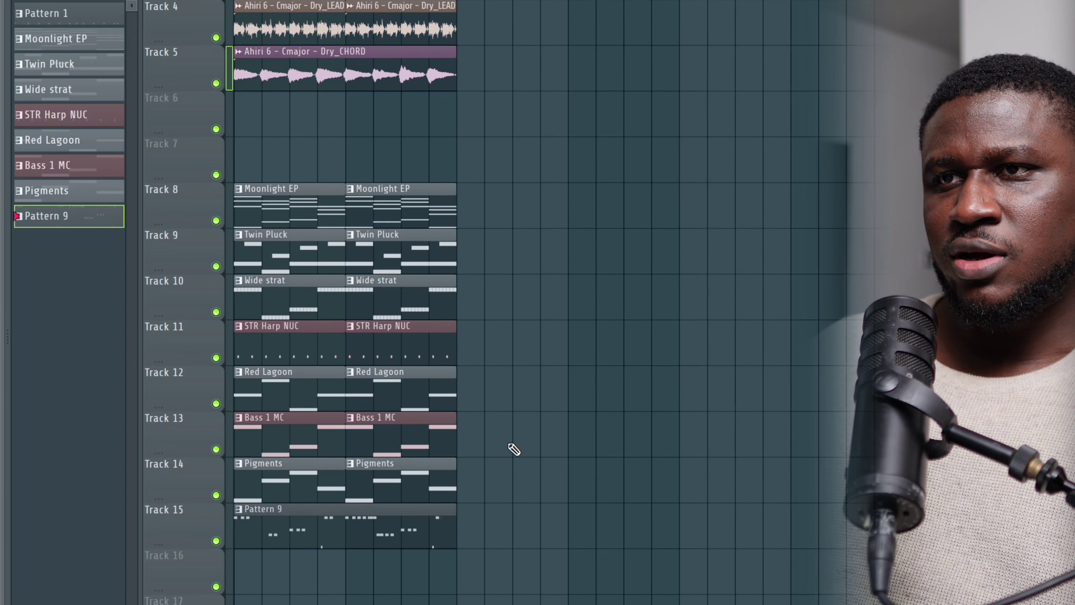
scroll(514, 449, "up", 2)
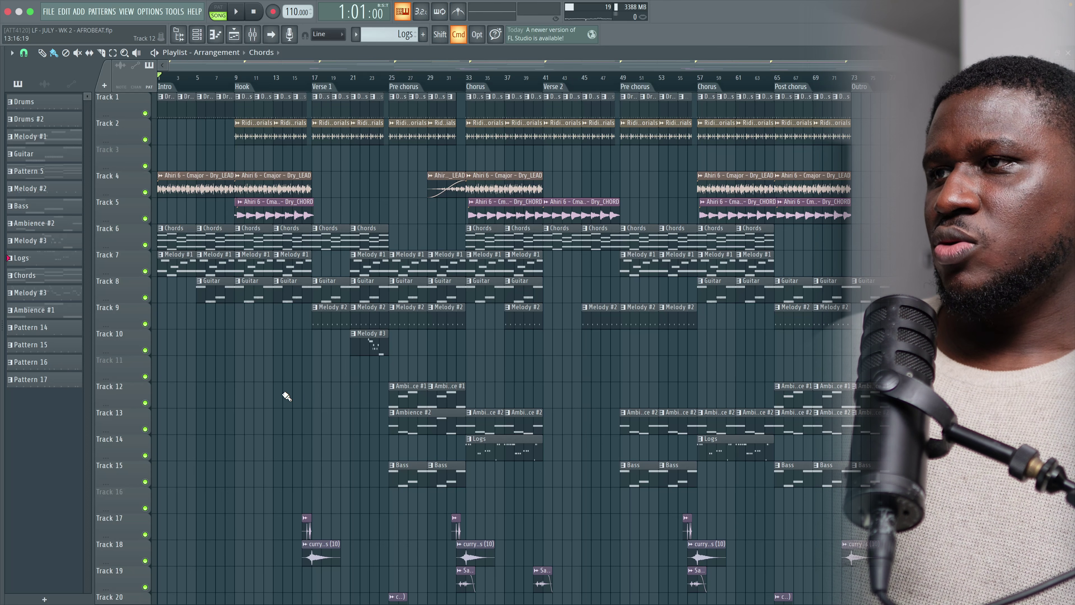
- Select all the transition and sound-effect clips on tracks 17 to 20 to examine their placement between sections, and clear the selection
scroll(296, 419, "down", 3)
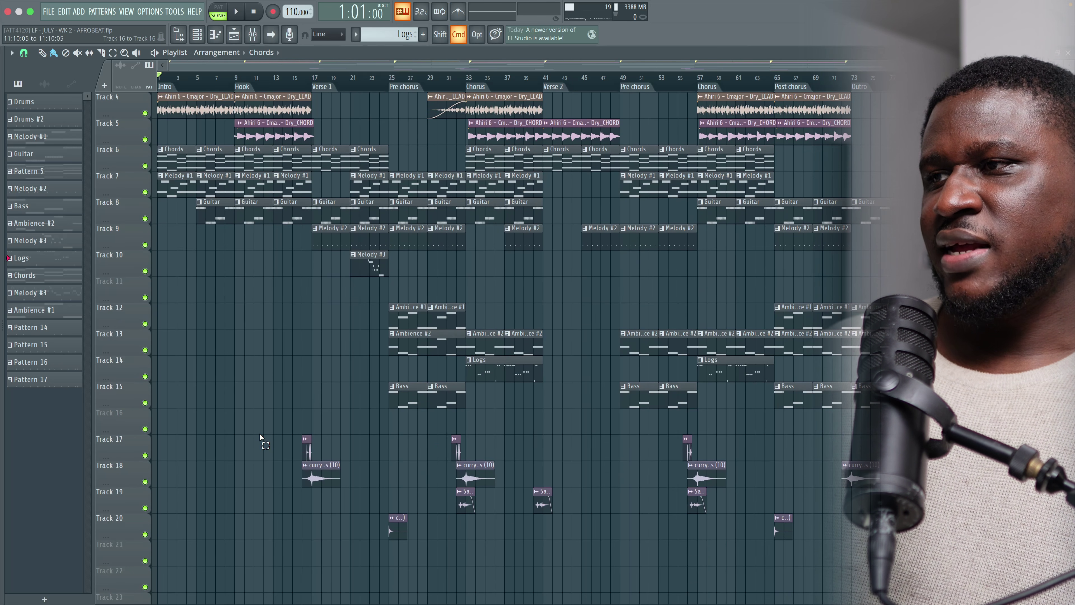
left_click_drag(260, 437, 343, 496)
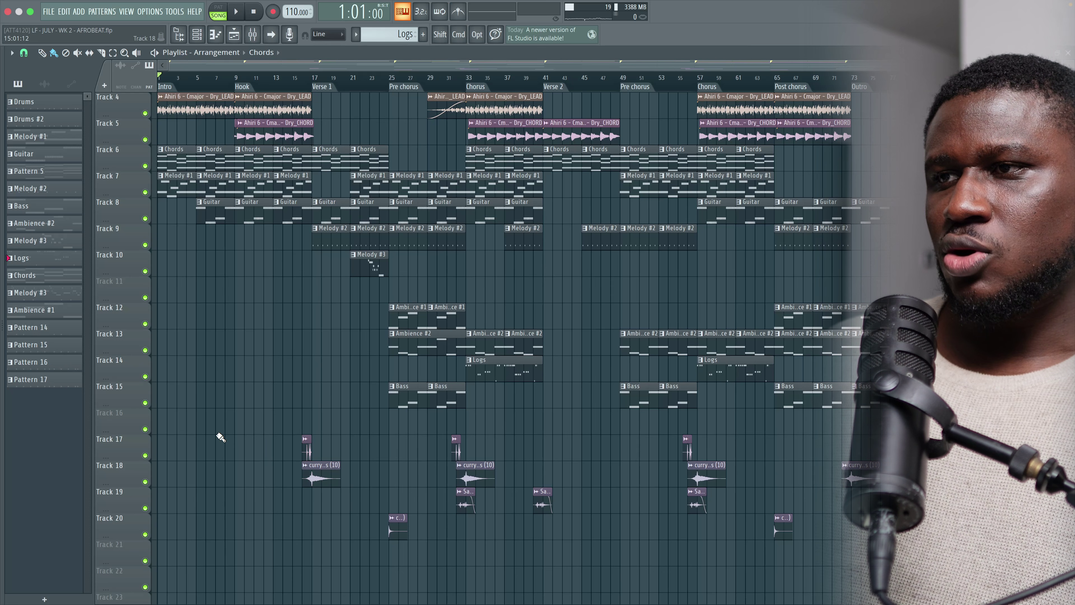
left_click_drag(220, 436, 862, 543)
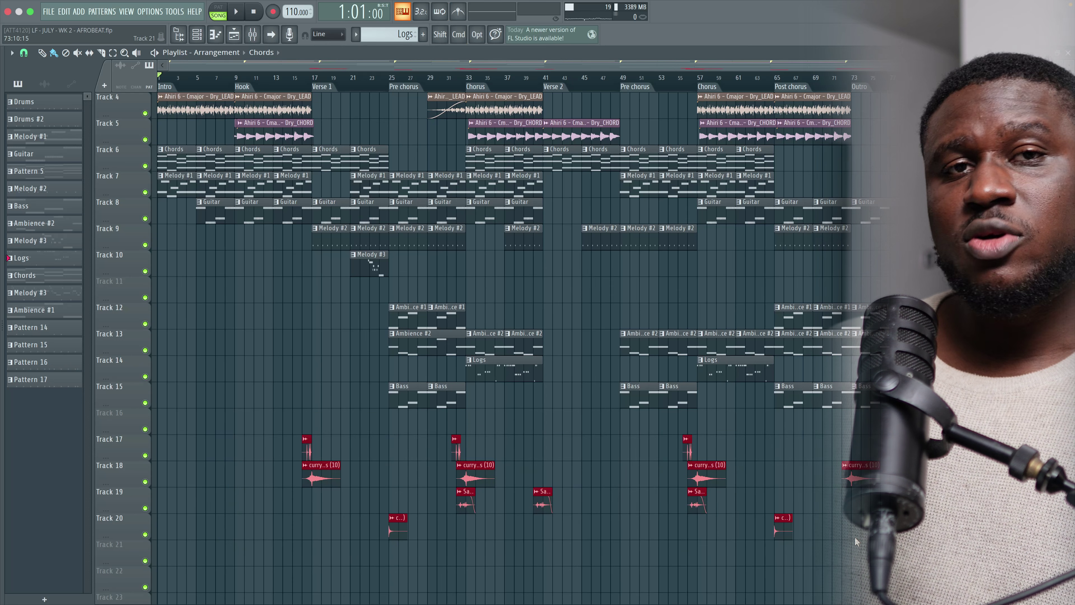
left_click(851, 559, "super")
scroll(670, 478, "up", 3)
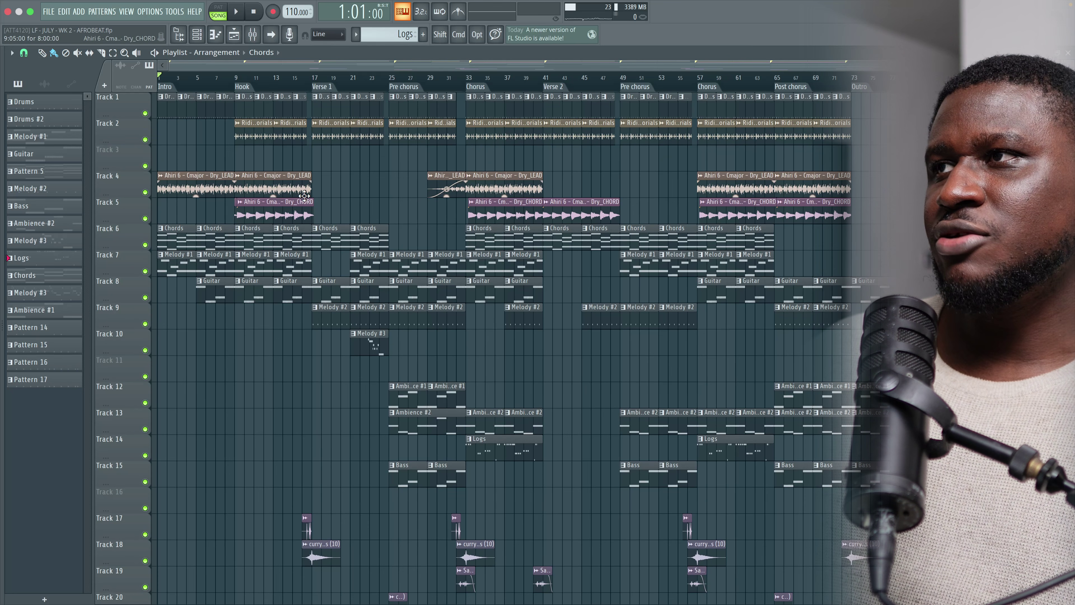
- Review the intro and hook clips of the arrangement close up during song playback
left_click_drag(247, 160, 298, 203)
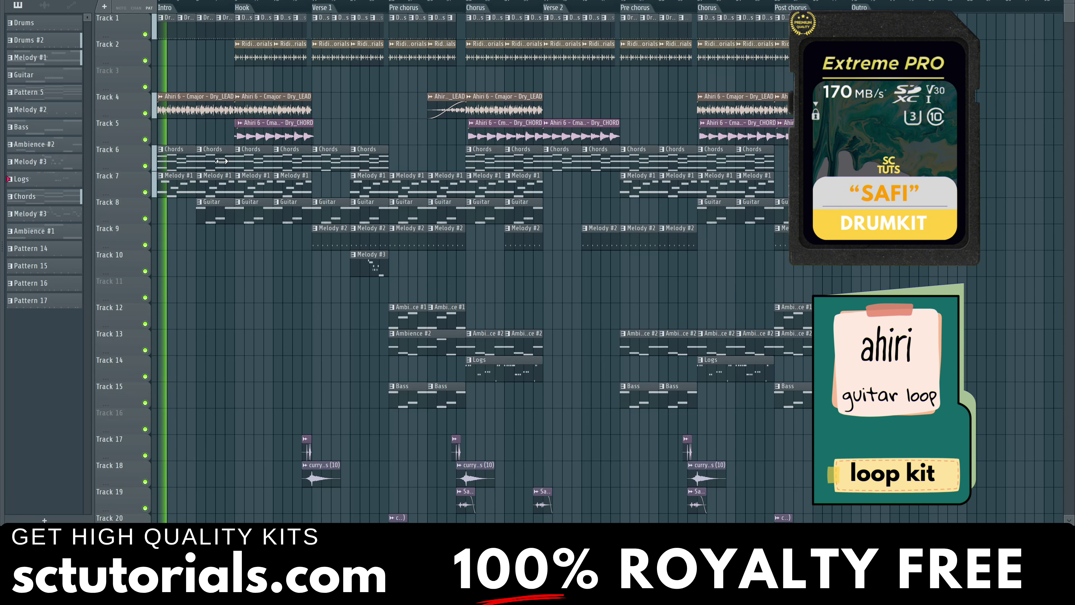
scroll(187, 31, "up", 5)
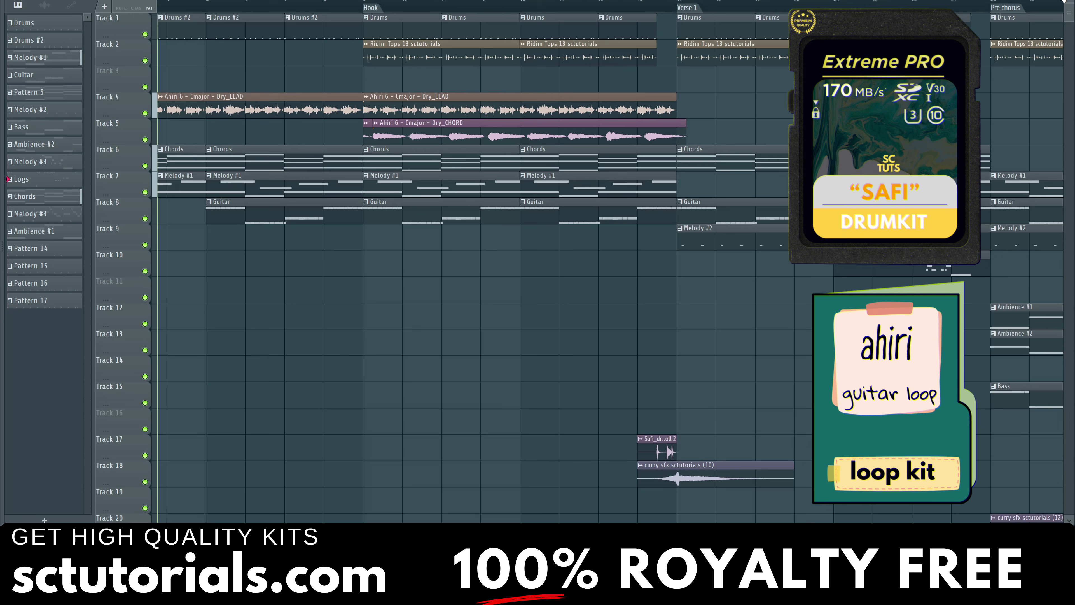
scroll(187, 31, "down", 4)
scroll(474, 88, "up", 2)
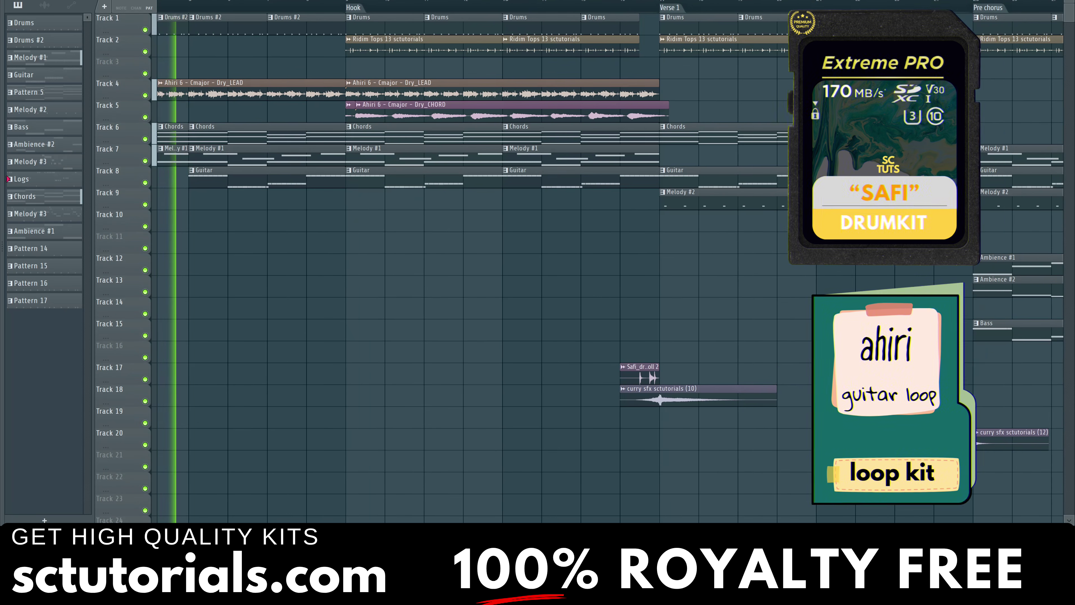